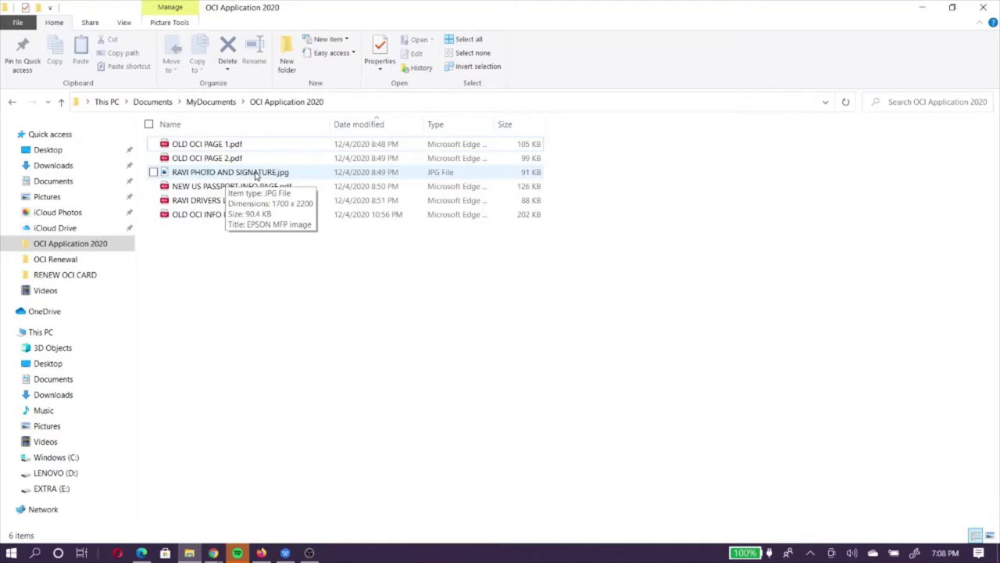
# Open the scanned photo-and-signature JPG in Paint 3D using Open with.
pyautogui.click(255, 173)
pyautogui.rightClick(254, 173)
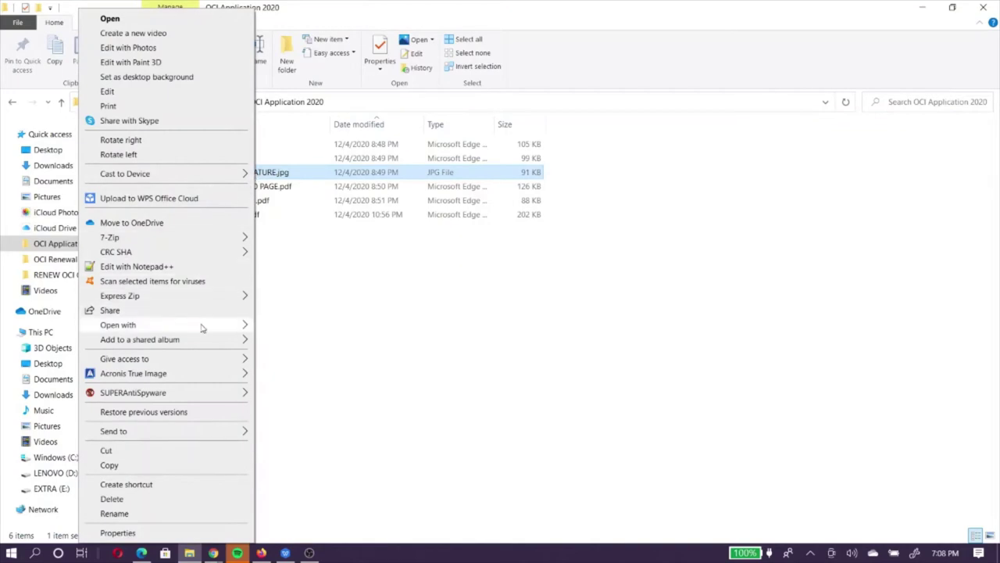
pyautogui.moveTo(205, 327)
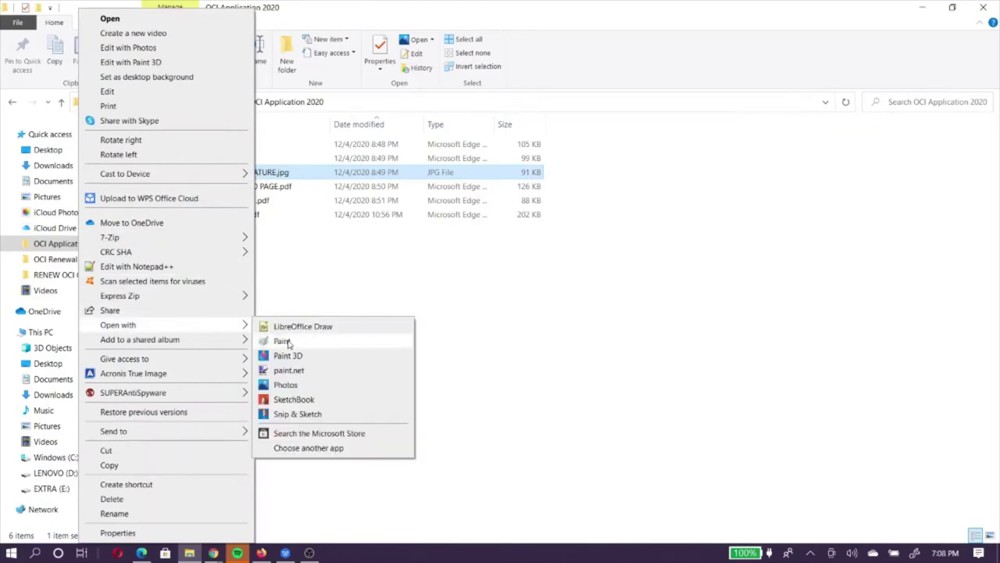
pyautogui.click(288, 355)
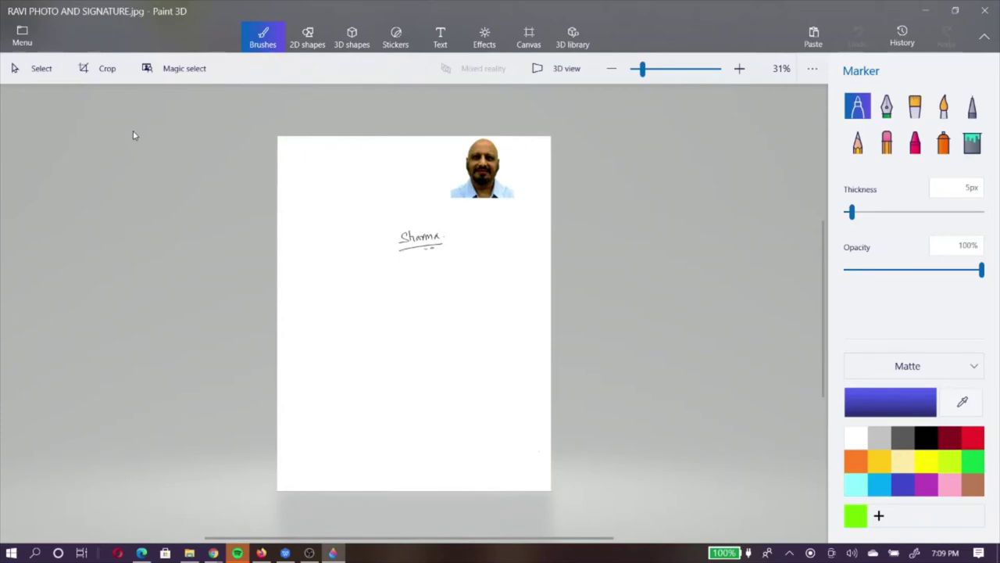
# Draw a crop area around the 1700 × 385 px top strip holding the headshot.
pyautogui.click(104, 72)
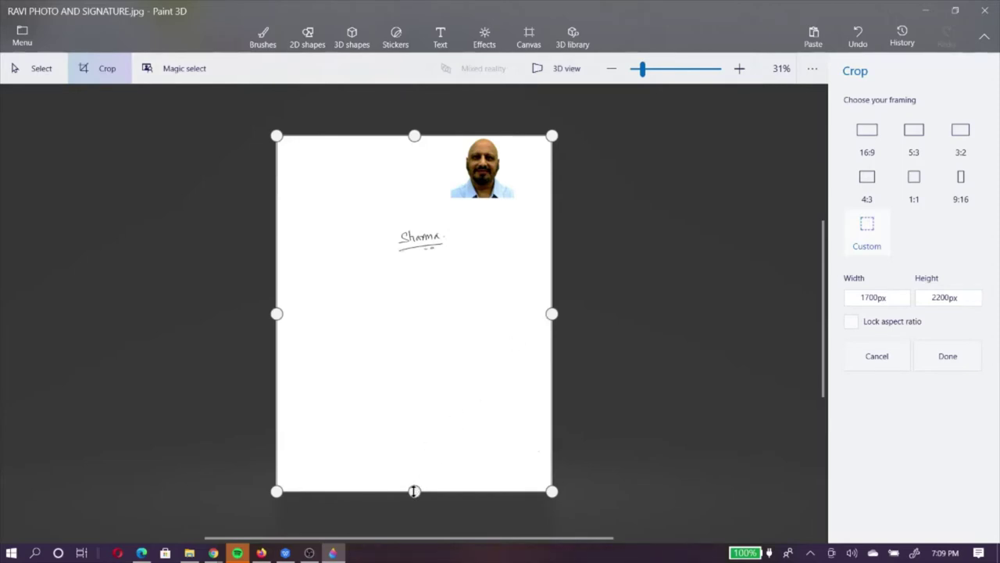
pyautogui.moveTo(414, 490); pyautogui.dragTo(437, 201)
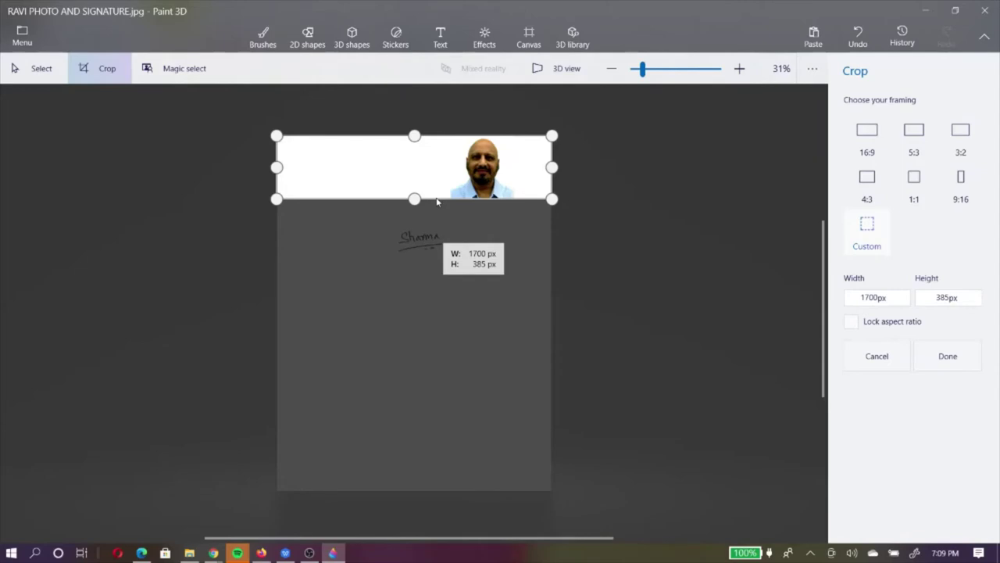
pyautogui.moveTo(436, 202); pyautogui.dragTo(437, 202)
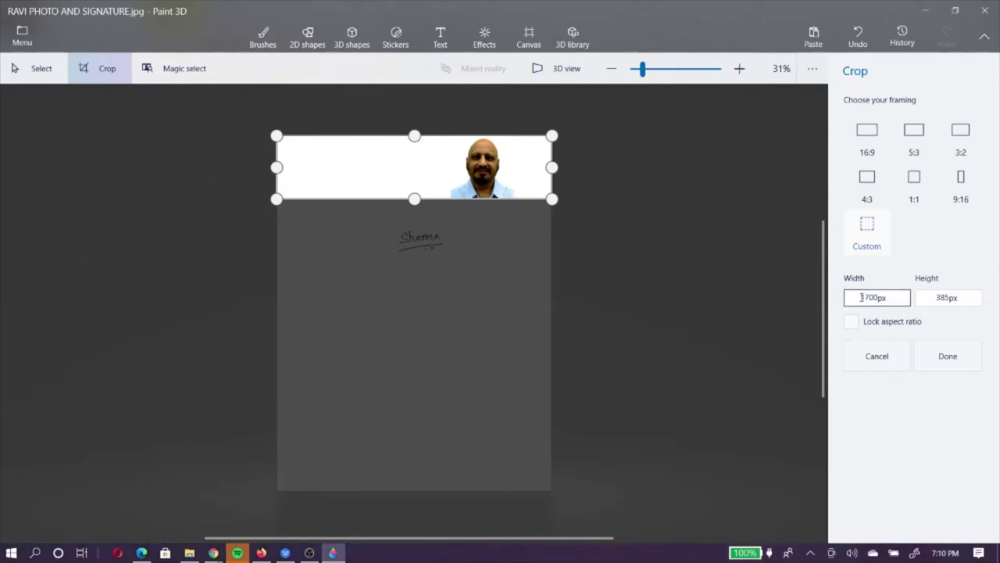
# Set the crop width to 385 px, center the square on the face, and apply the crop.
pyautogui.click(872, 297)
pyautogui.write('385')
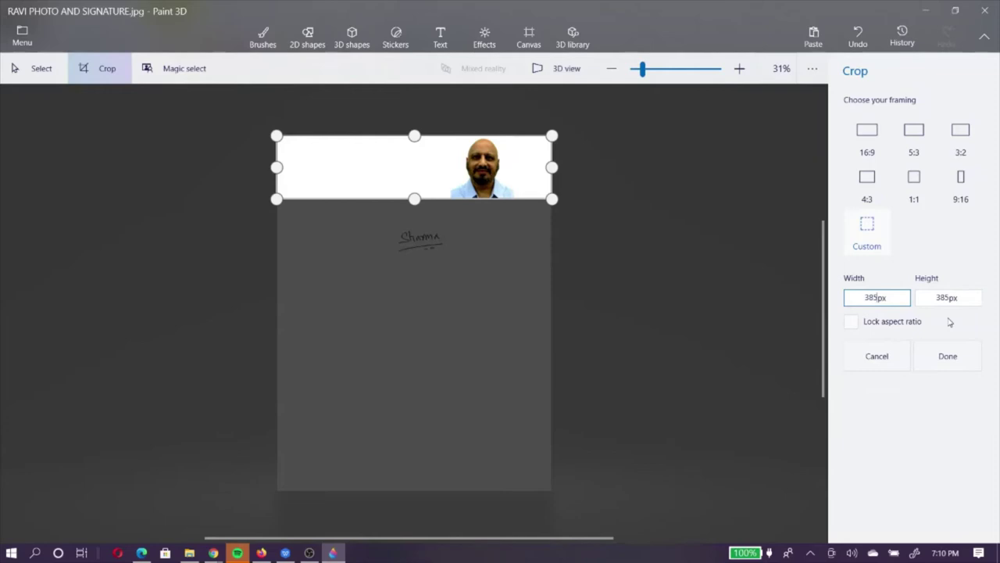
pyautogui.press('Tab')
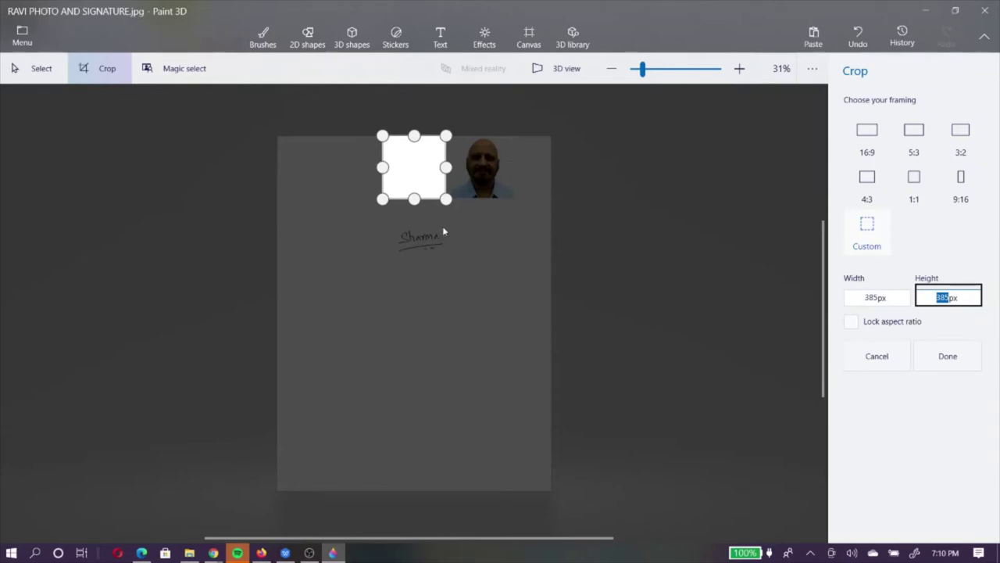
pyautogui.moveTo(412, 170); pyautogui.dragTo(485, 171)
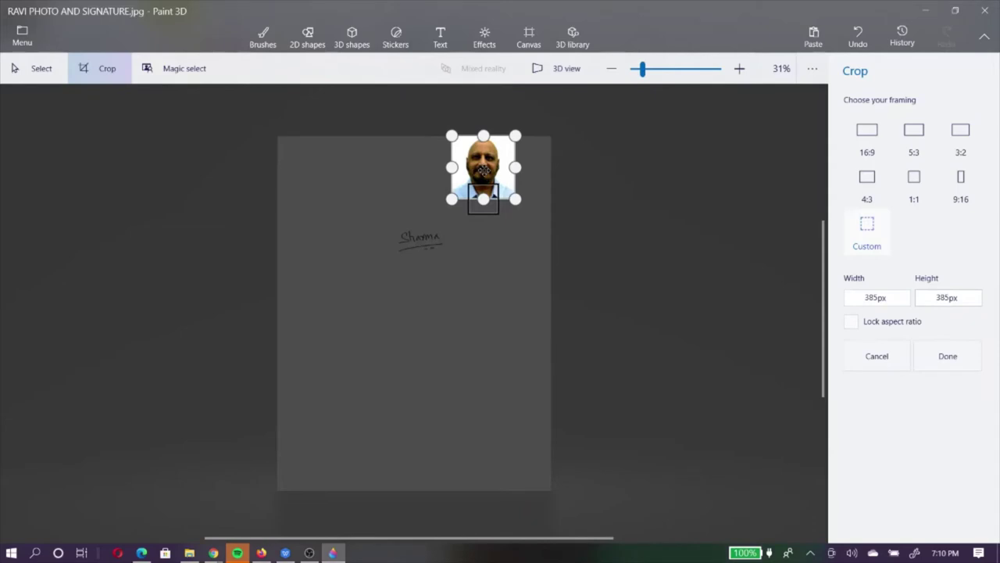
pyautogui.click(953, 360)
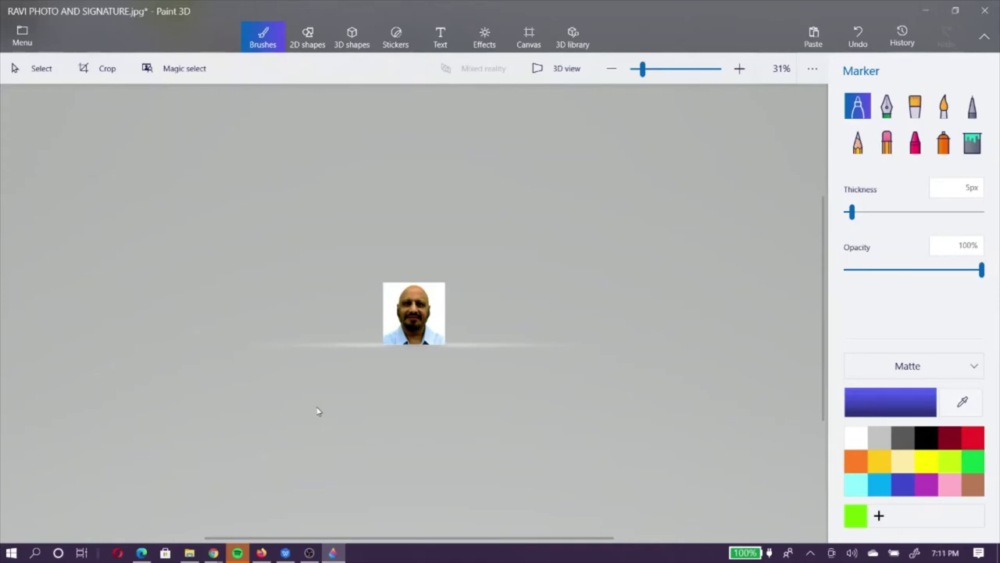
# Select all of the 385 × 385 px headshot and copy it to the clipboard.
pyautogui.hotkey('ctrl', 'a')
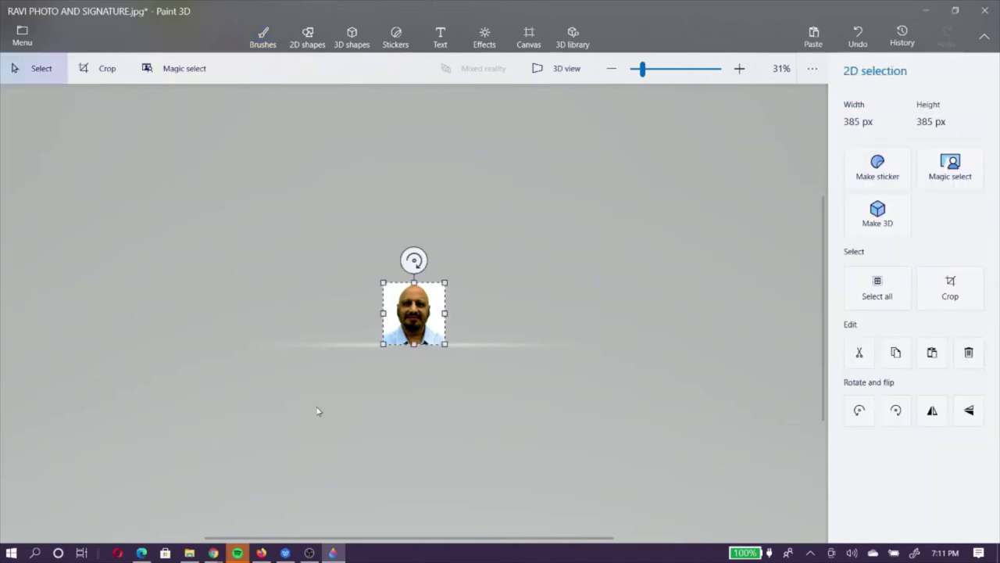
pyautogui.click(896, 354)
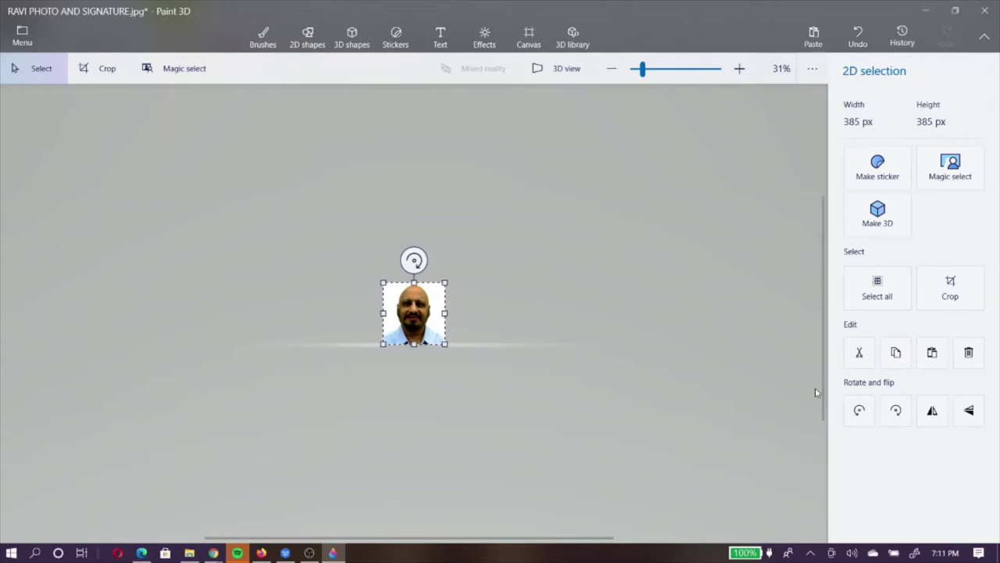
pyautogui.click(899, 357)
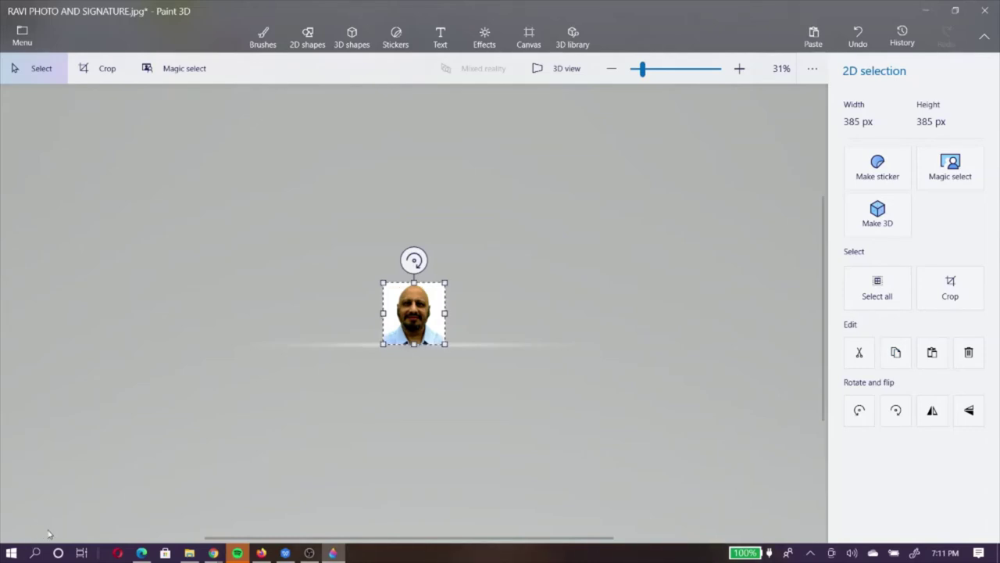
# Launch Paint by searching 'paint' from the Start menu.
pyautogui.click(35, 553)
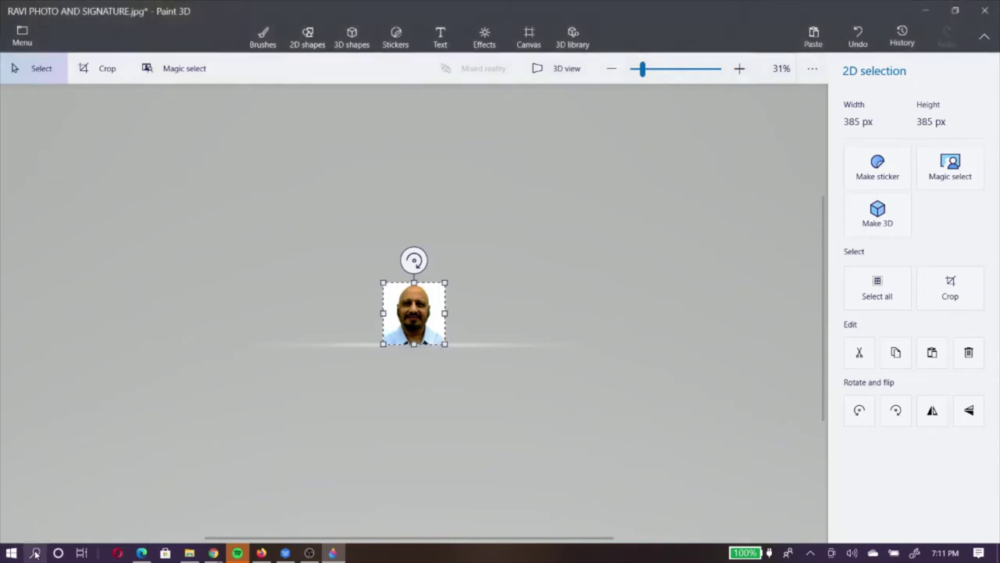
pyautogui.write('paint')
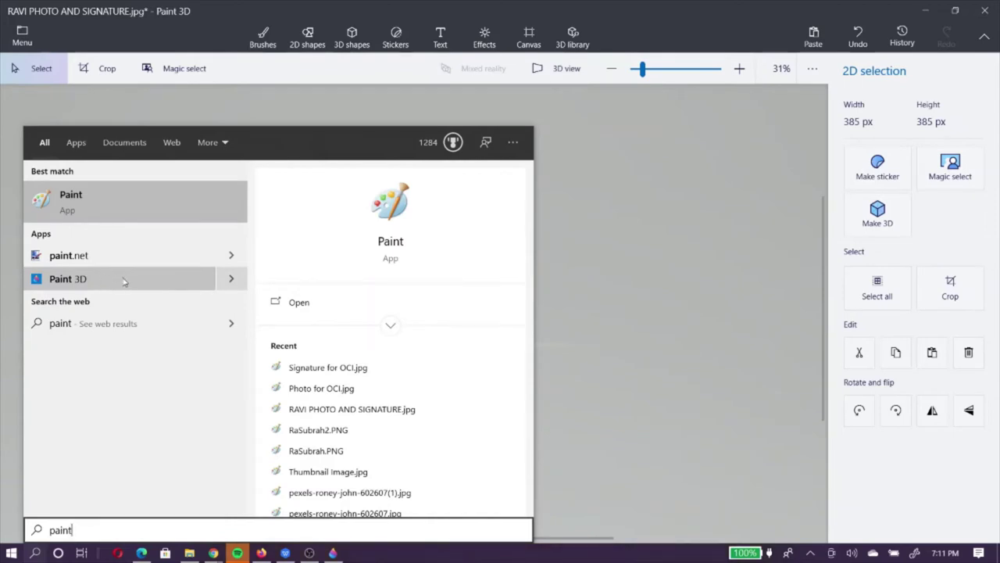
pyautogui.click(113, 218)
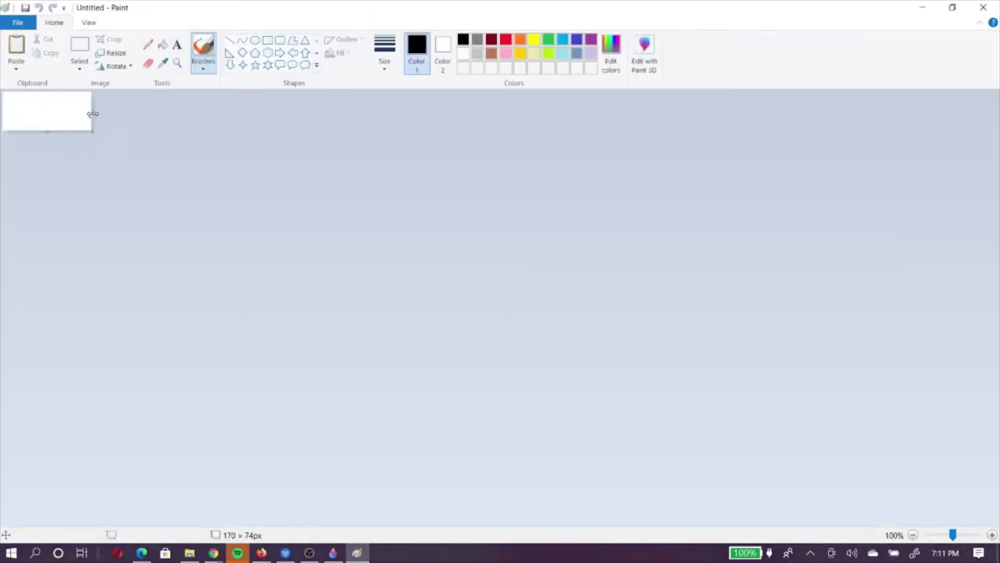
# Shrink the blank Paint canvas and paste the copied square photo into it.
pyautogui.moveTo(92, 114); pyautogui.dragTo(274, 111)
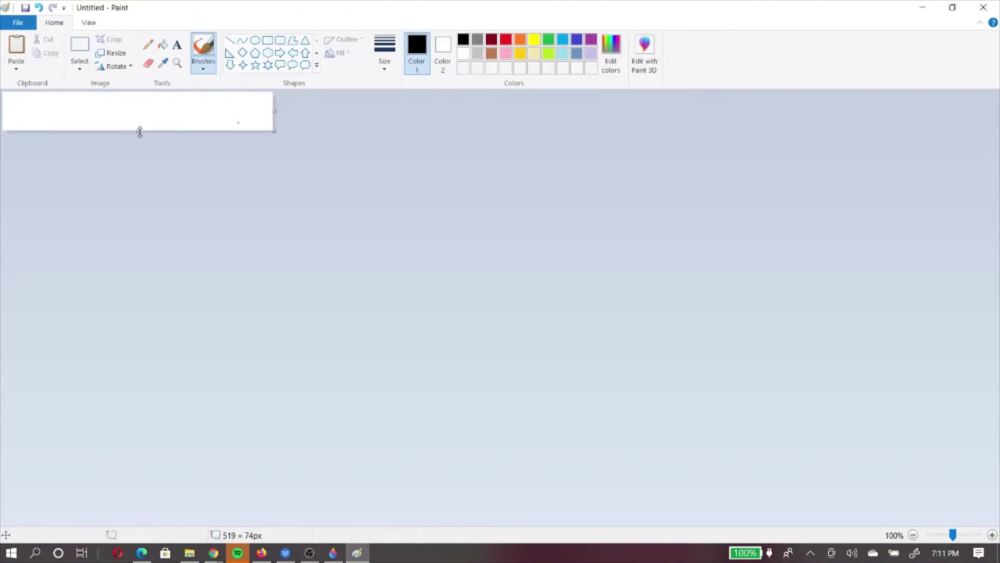
pyautogui.moveTo(139, 131); pyautogui.dragTo(139, 318)
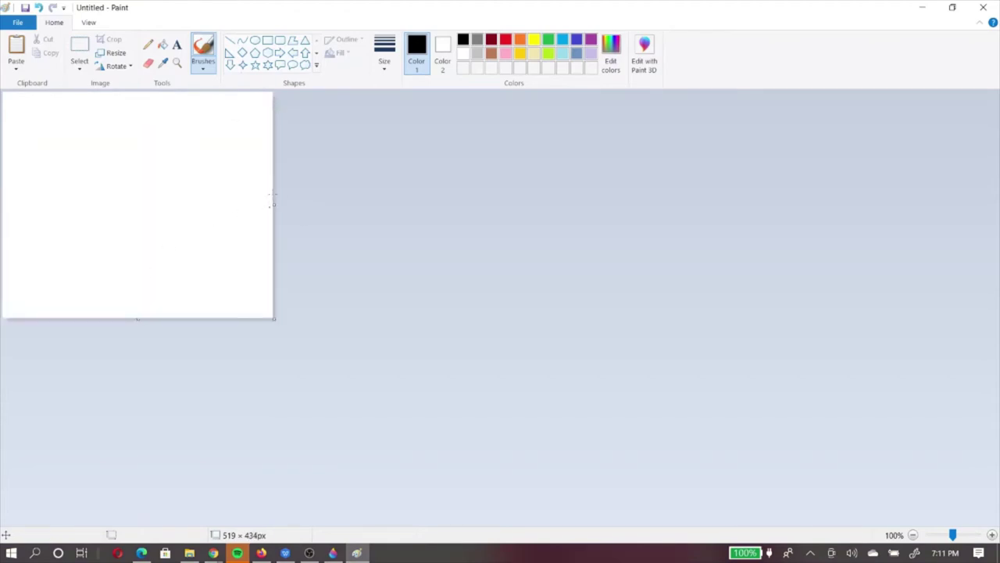
pyautogui.moveTo(274, 205); pyautogui.dragTo(251, 247)
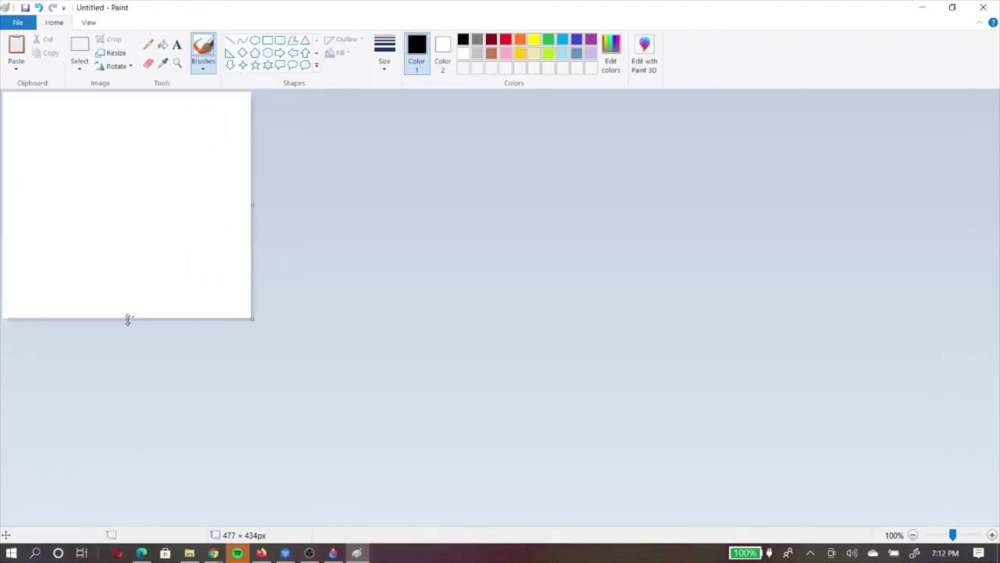
pyautogui.moveTo(127, 319); pyautogui.dragTo(142, 167)
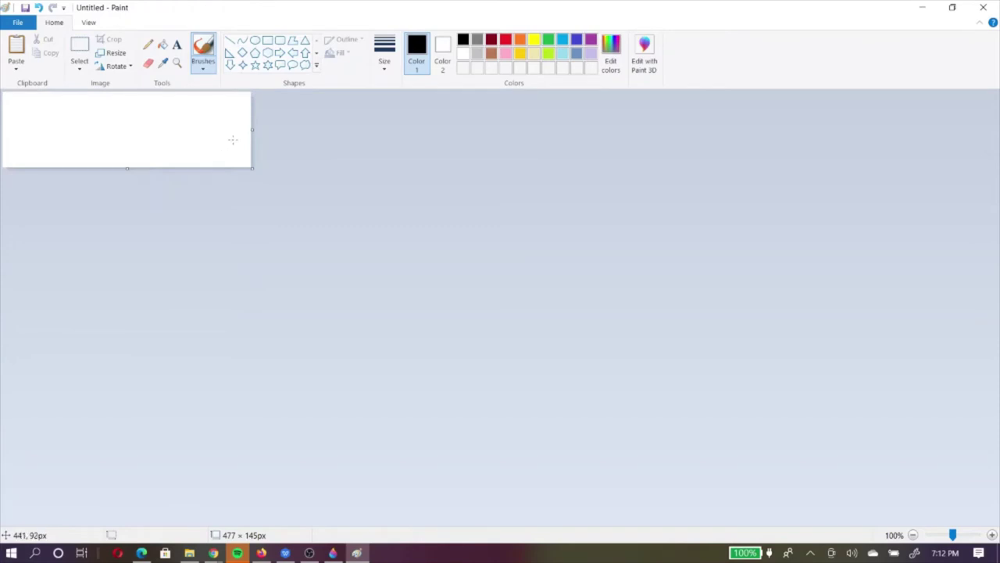
pyautogui.moveTo(252, 131); pyautogui.dragTo(140, 131)
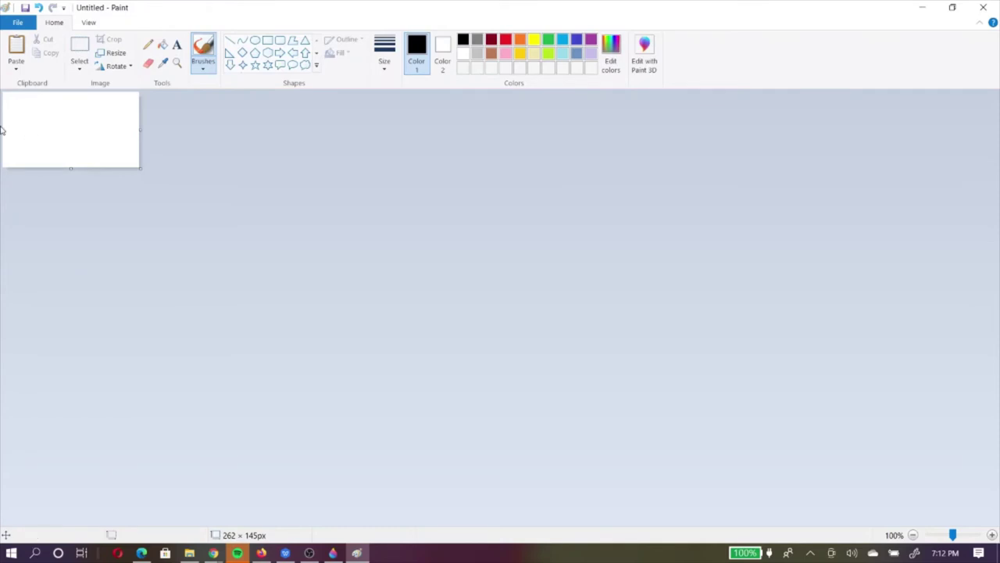
pyautogui.click(16, 46)
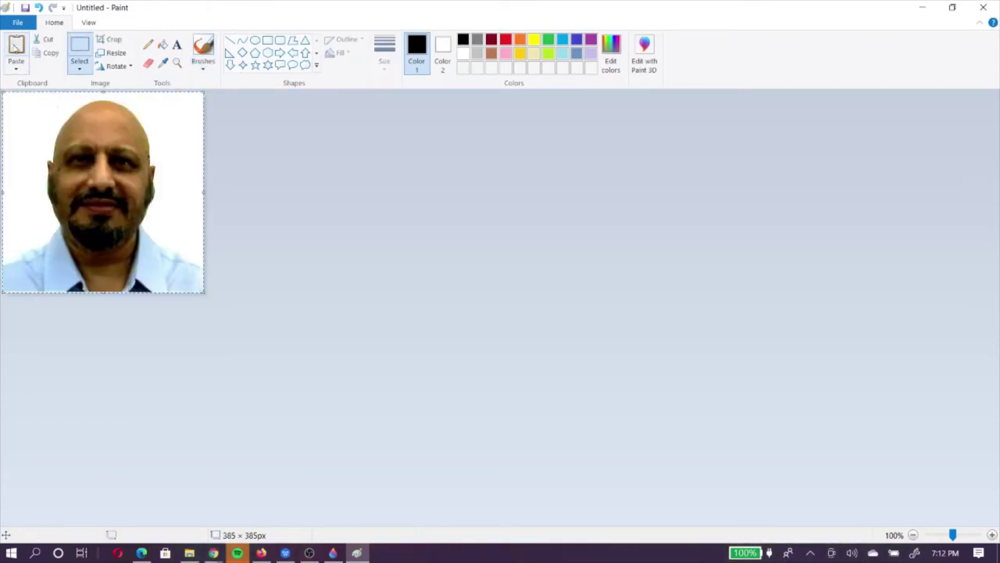
# Resize the pasted headshot to 385 × 385 pixels with aspect ratio kept.
pyautogui.click(361, 163)
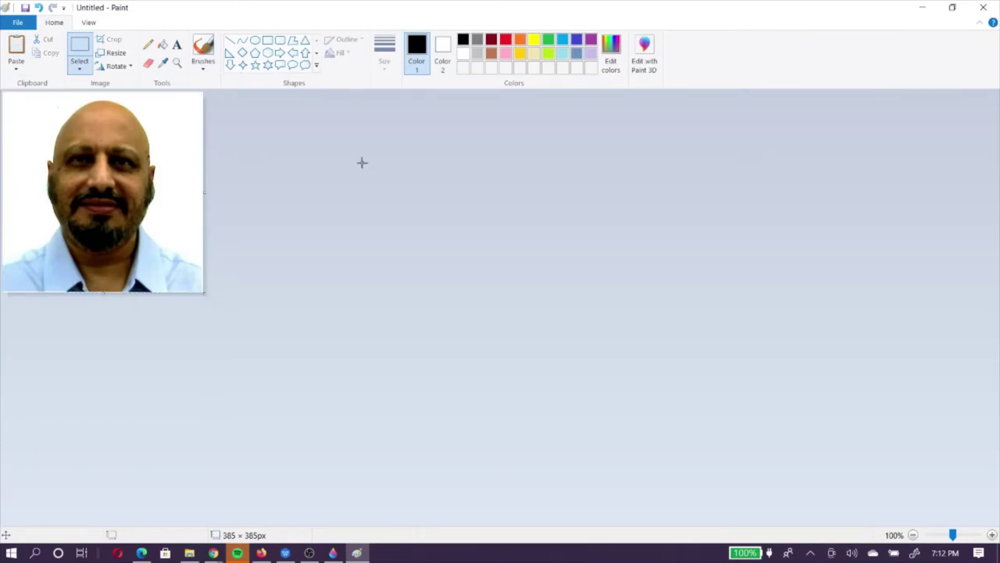
pyautogui.click(115, 55)
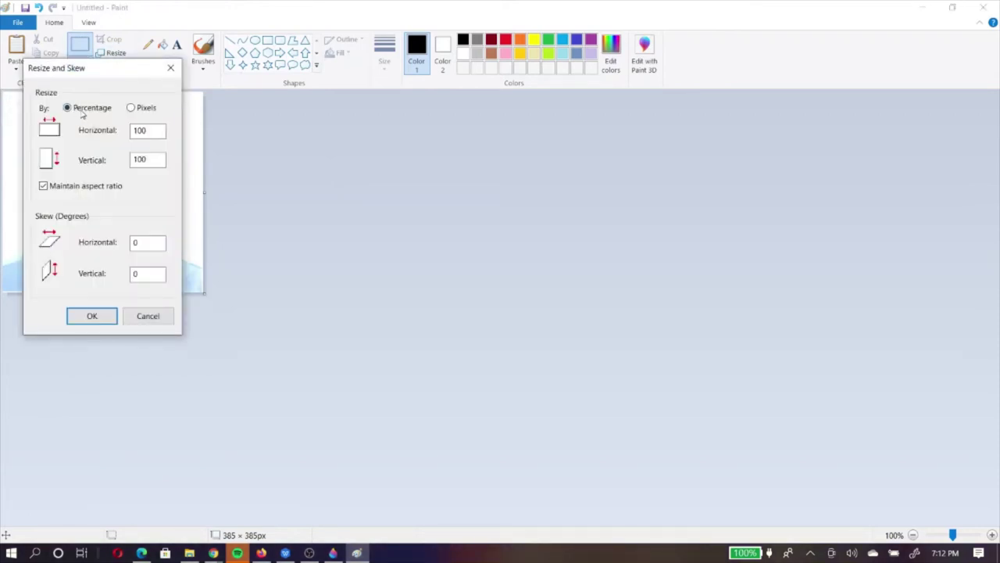
pyautogui.click(134, 109)
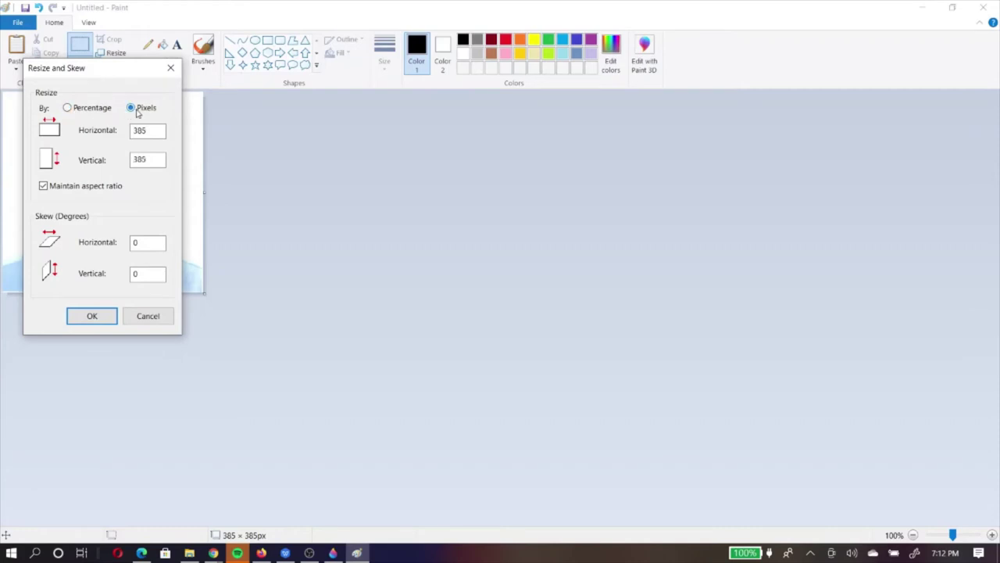
pyautogui.click(147, 157)
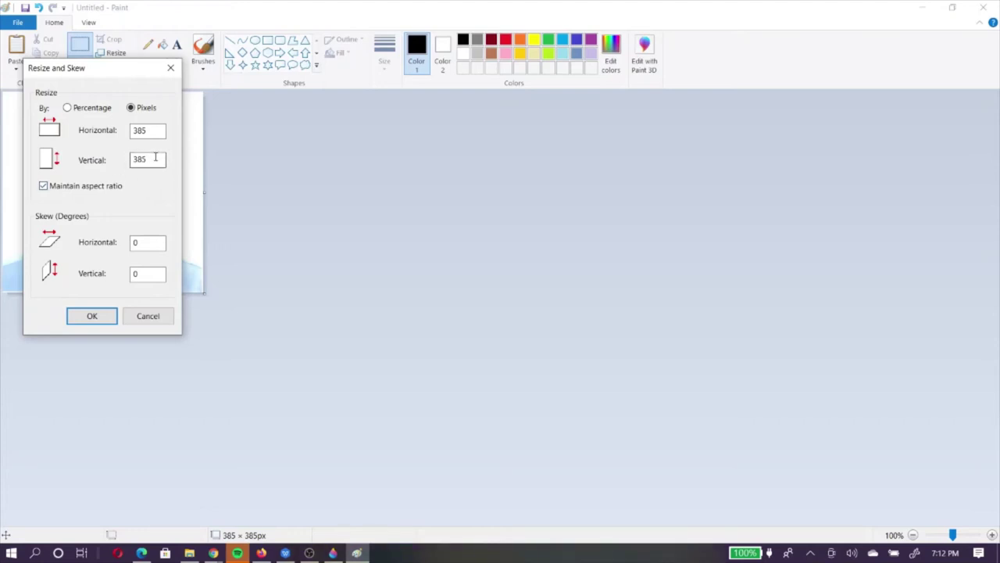
pyautogui.click(90, 316)
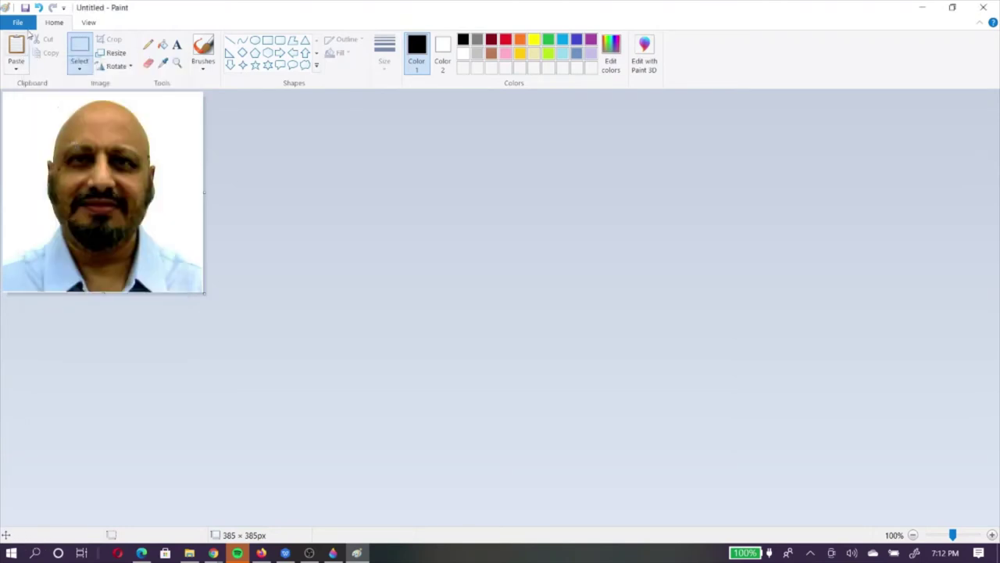
# Save the image as JPEG 'Photo for OCI' in the OCI Application 2020 folder.
pyautogui.click(19, 22)
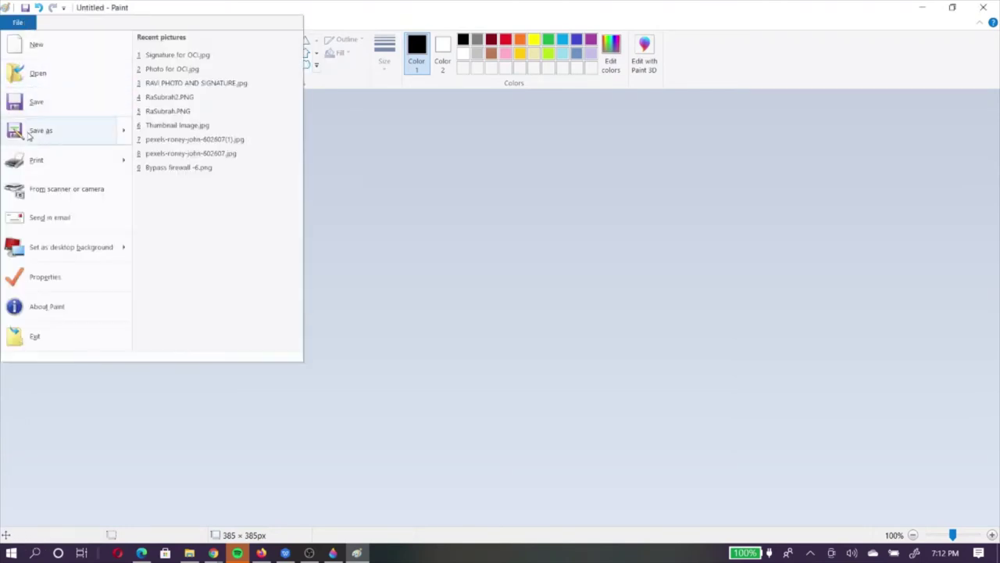
pyautogui.moveTo(28, 136)
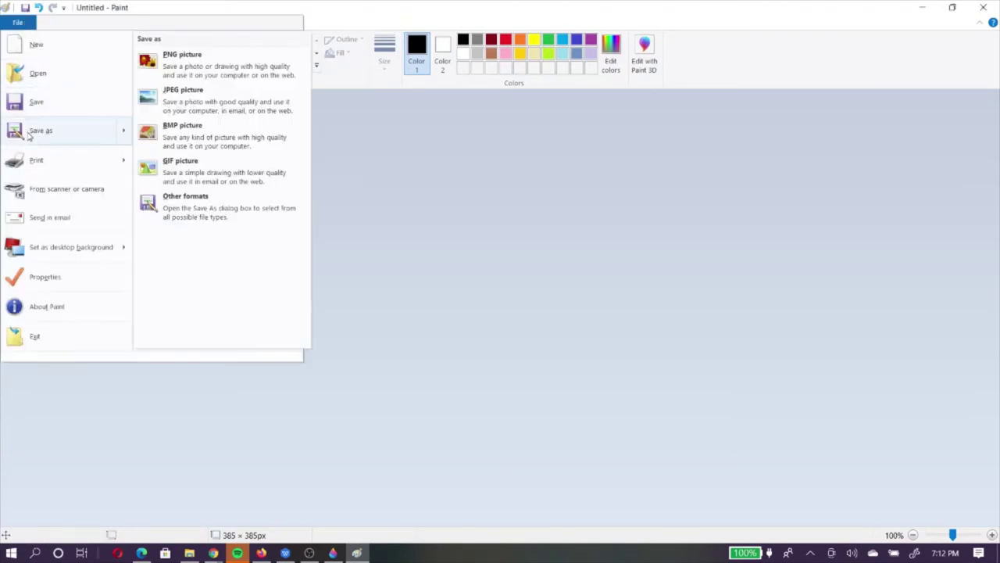
pyautogui.click(185, 103)
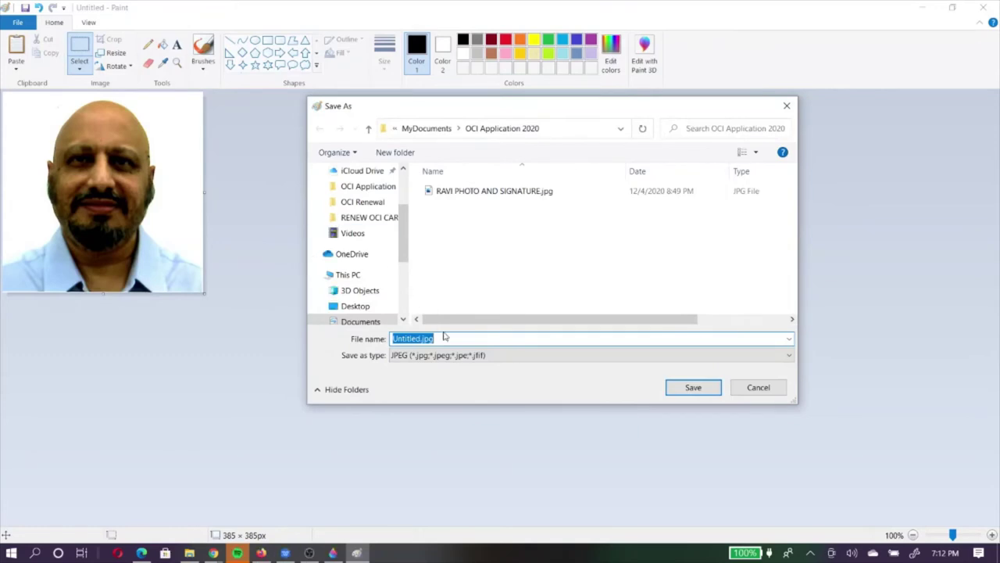
pyautogui.write('Photo ')
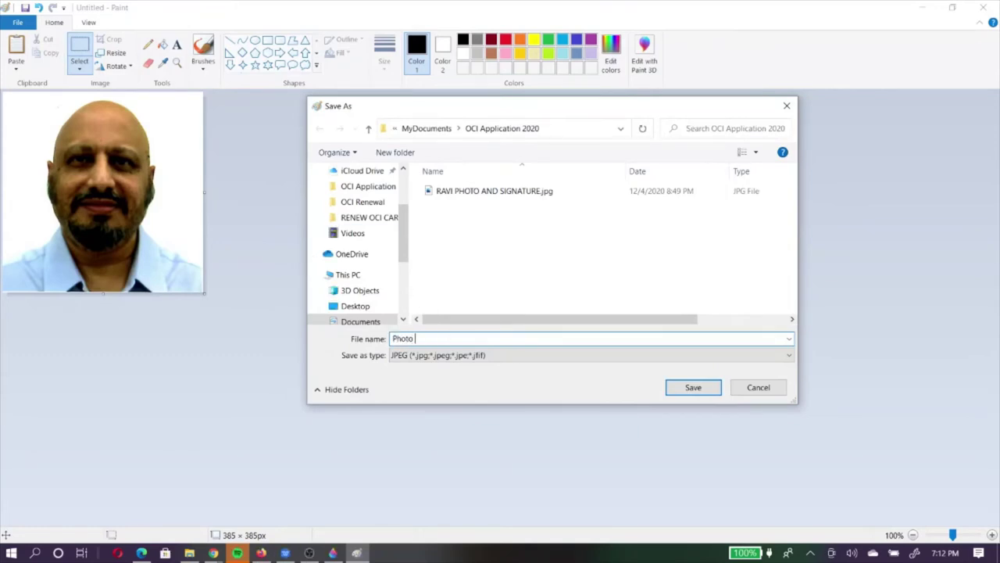
pyautogui.write('for OCI')
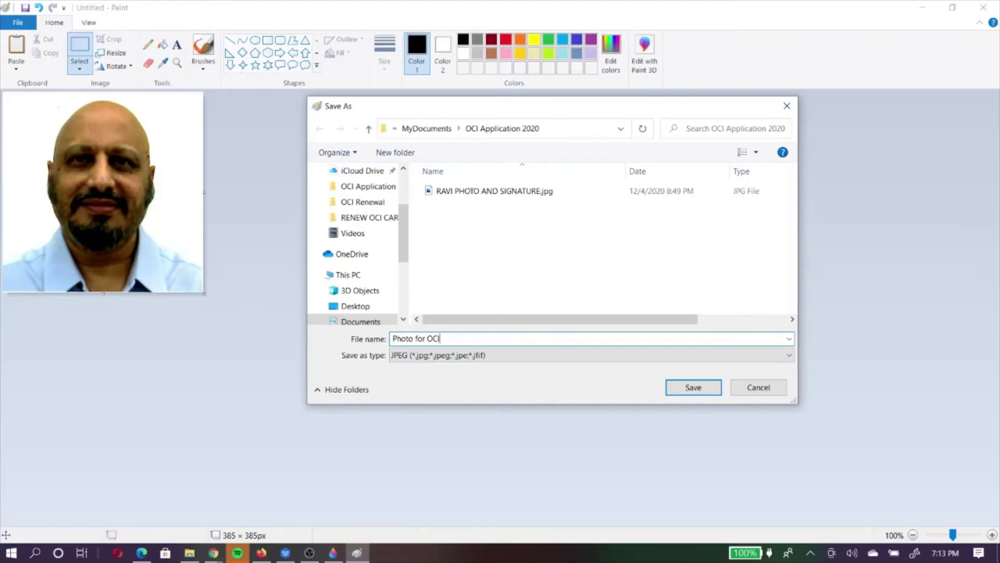
pyautogui.click(704, 386)
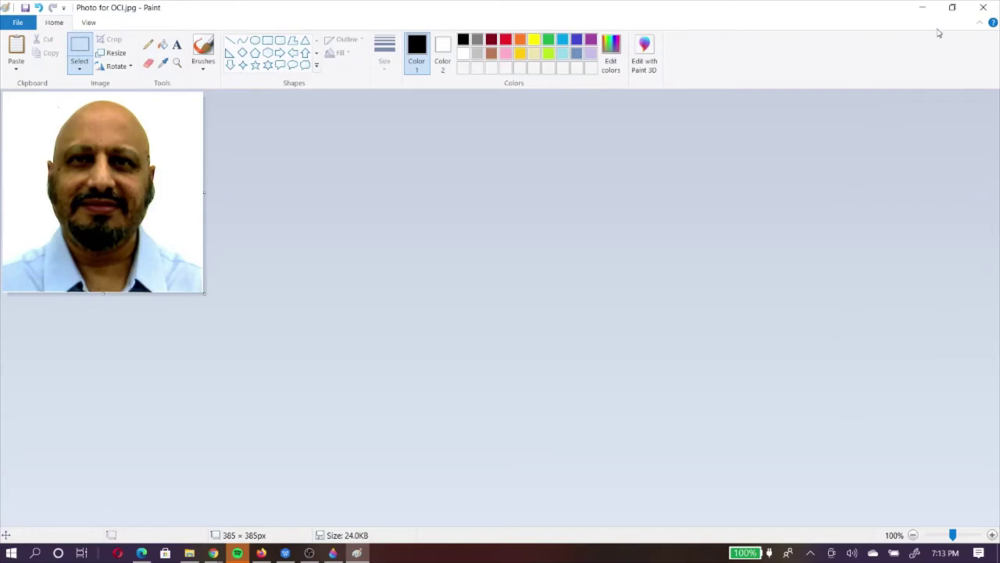
# Close Paint and undo the crop in Paint 3D to restore the full scanned page.
pyautogui.click(984, 7)
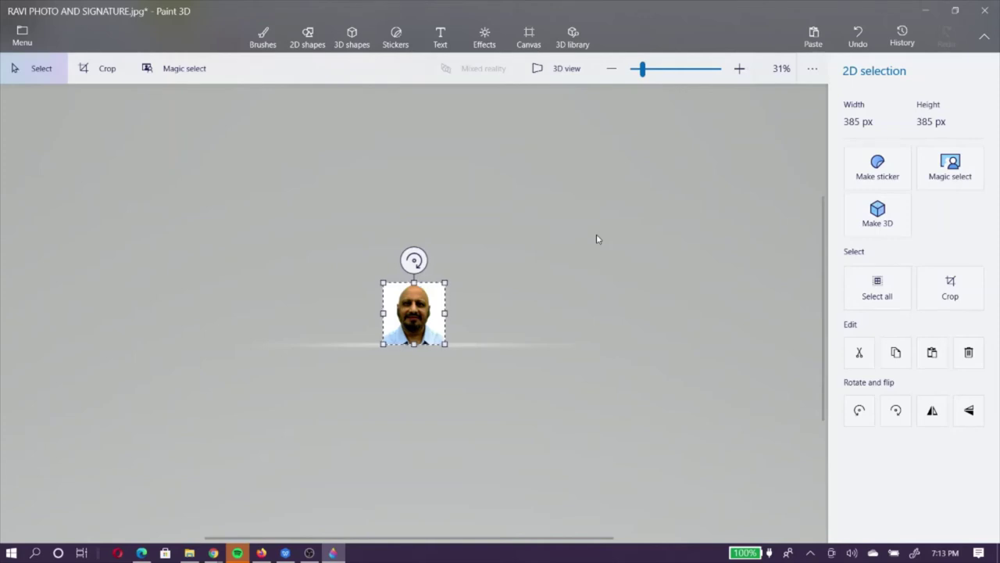
pyautogui.press('b')
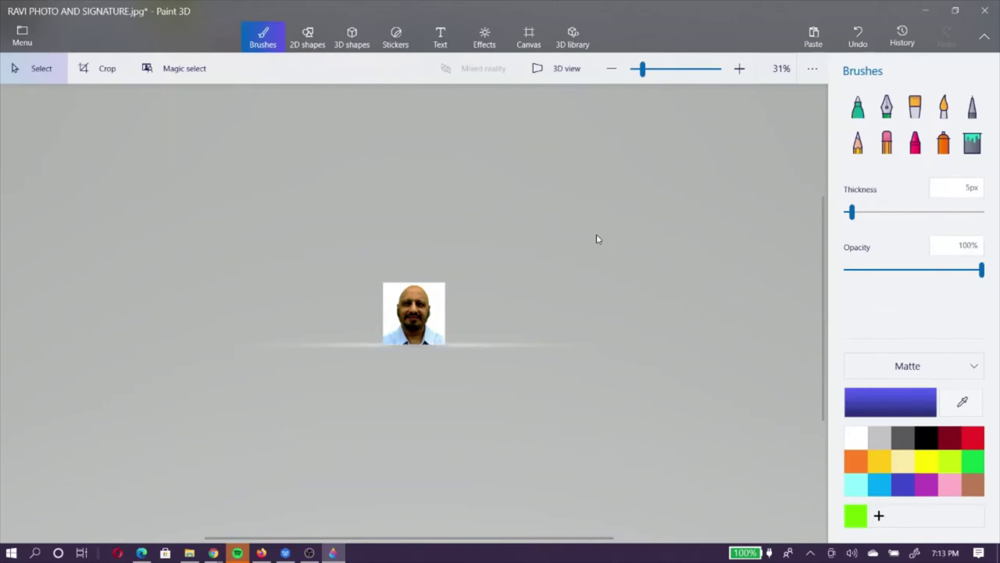
pyautogui.hotkey('ctrl', 'z')
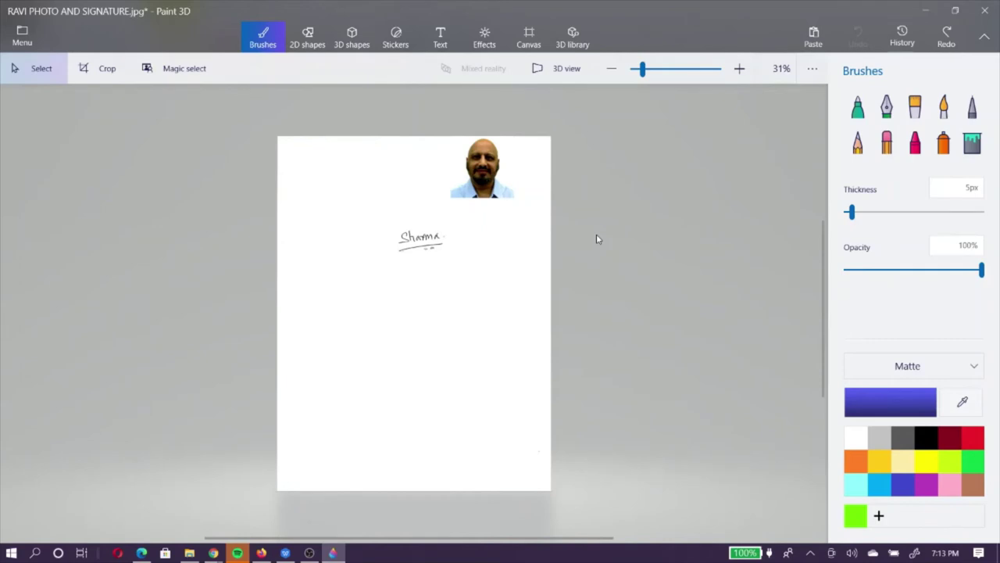
# Frame a 1700 × 161 px crop area around the handwritten signature strip.
pyautogui.click(107, 68)
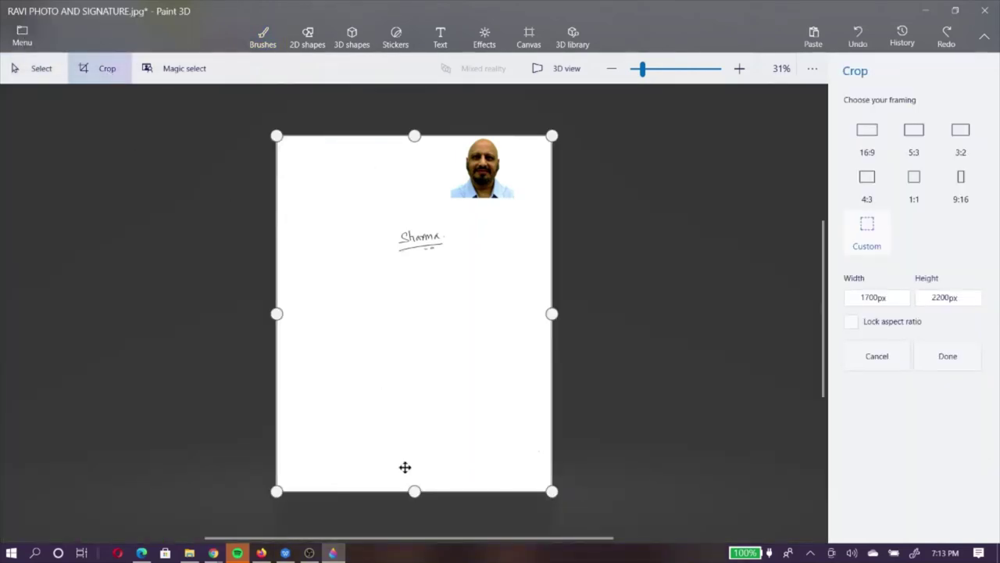
pyautogui.moveTo(414, 490); pyautogui.dragTo(451, 254)
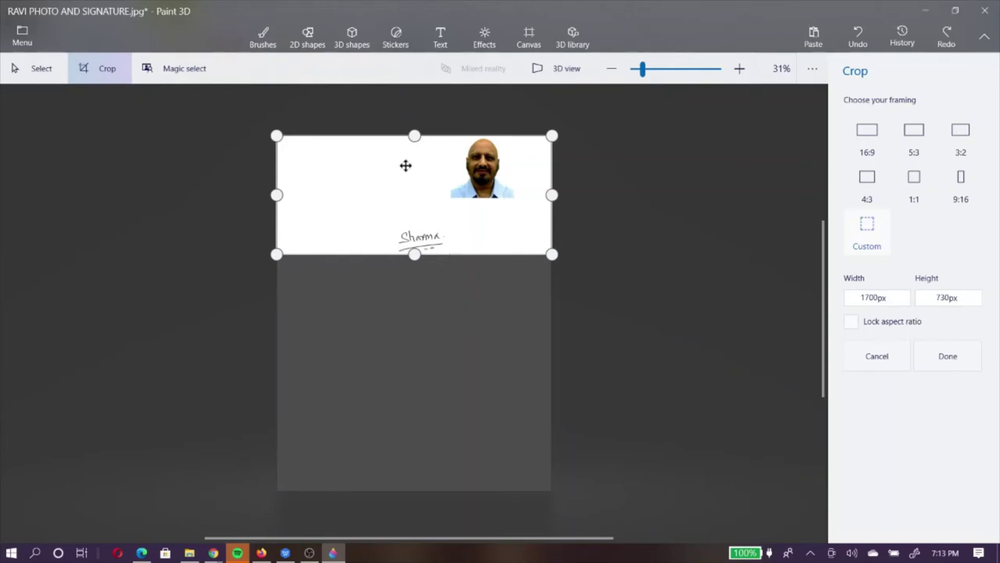
pyautogui.moveTo(414, 136); pyautogui.dragTo(419, 235)
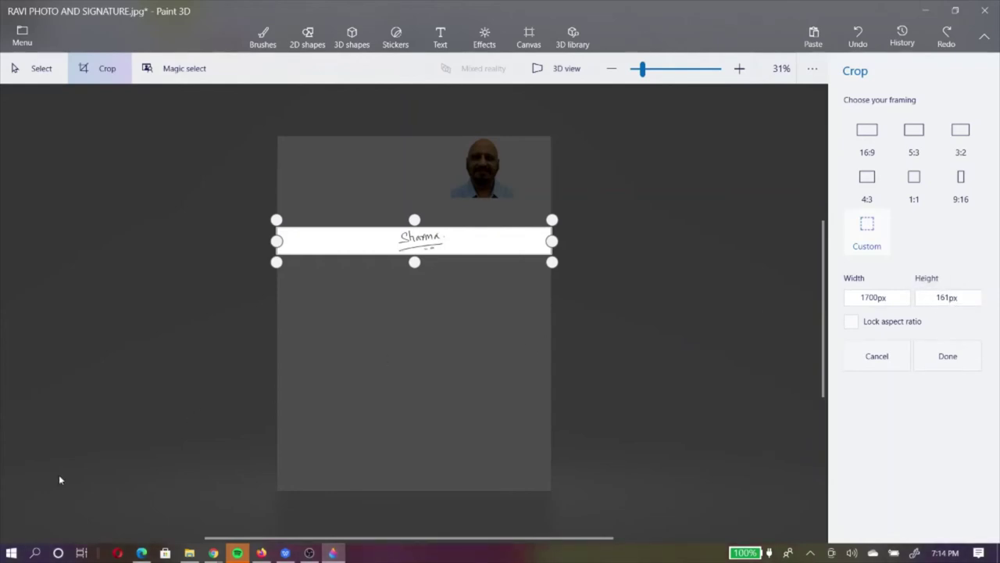
pyautogui.click(36, 554)
pyautogui.write('c')
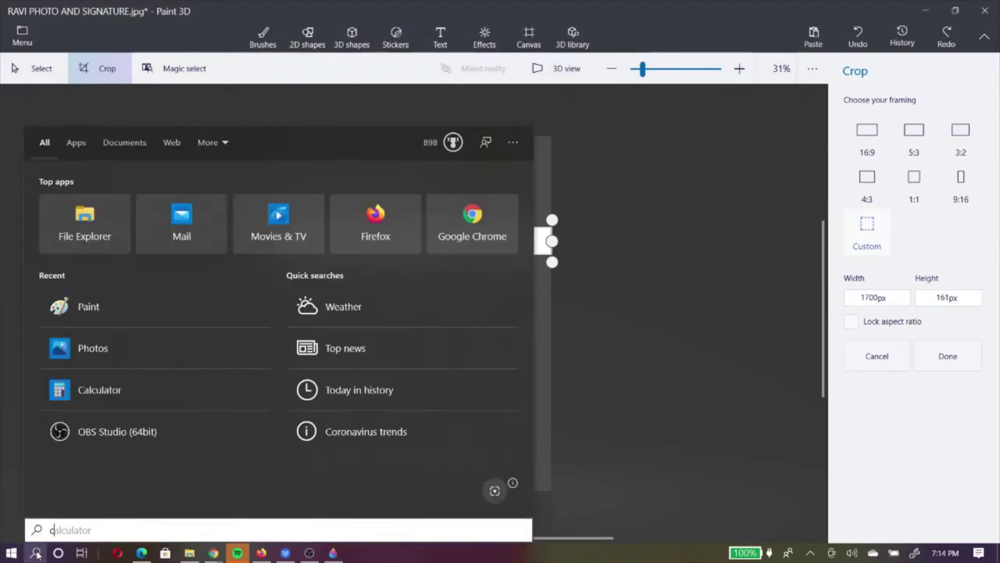
pyautogui.write('alcu')
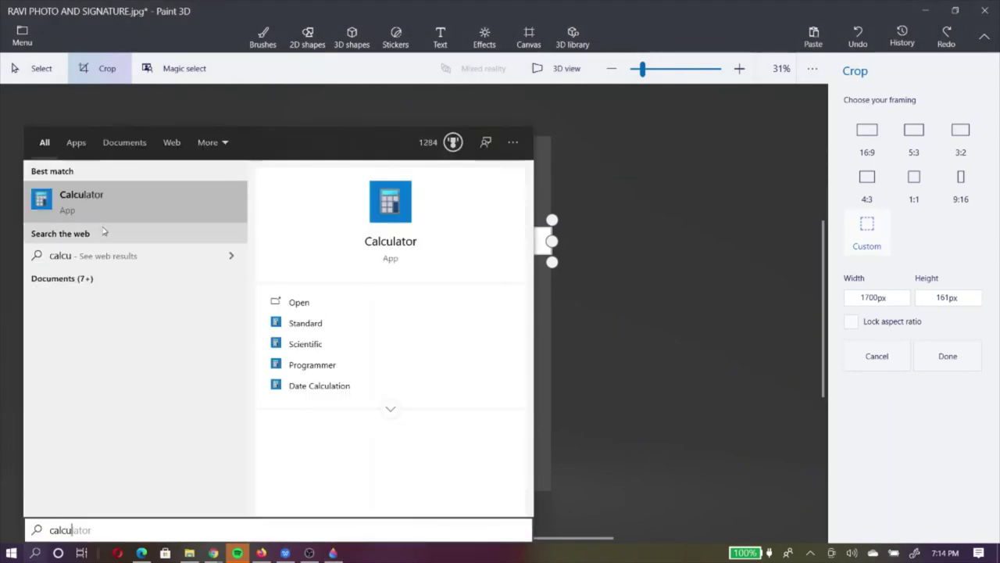
pyautogui.click(112, 209)
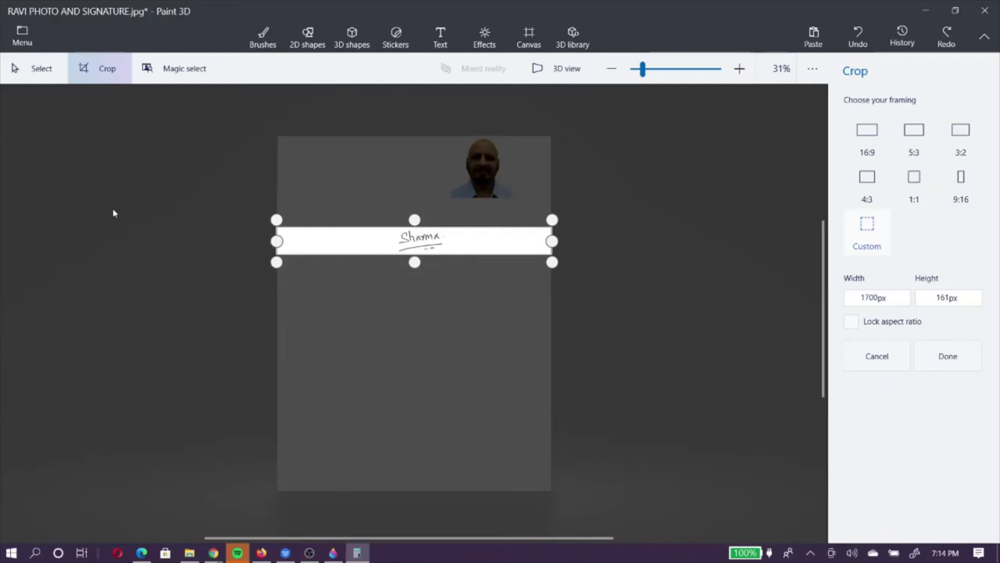
pyautogui.write('1')
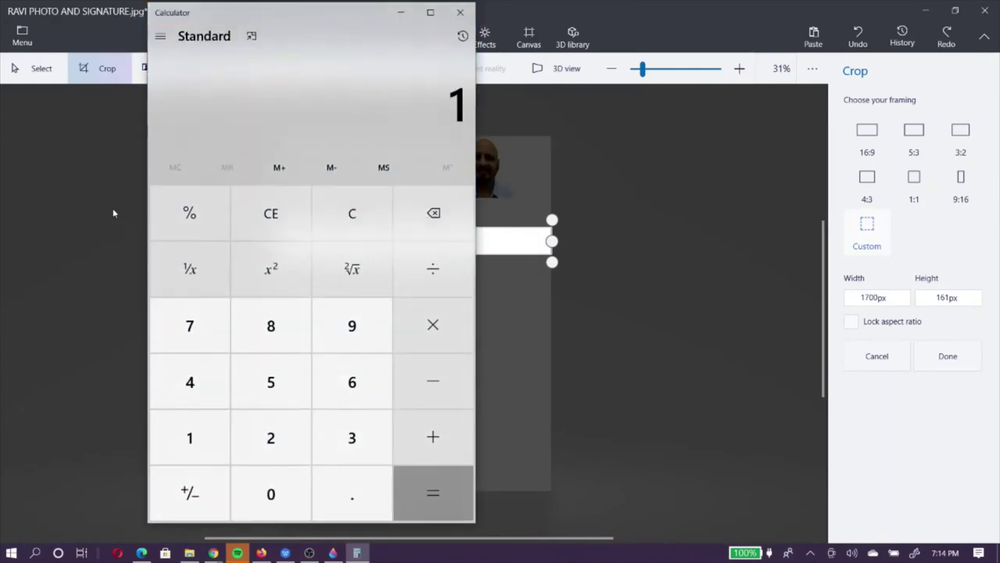
pyautogui.write('61 × ')
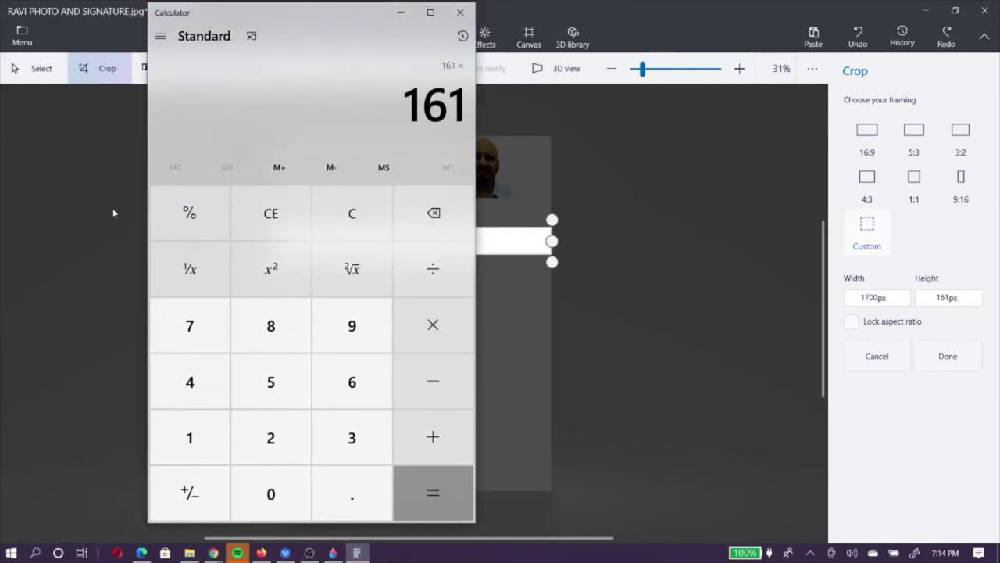
pyautogui.write('3')
pyautogui.press('Return')
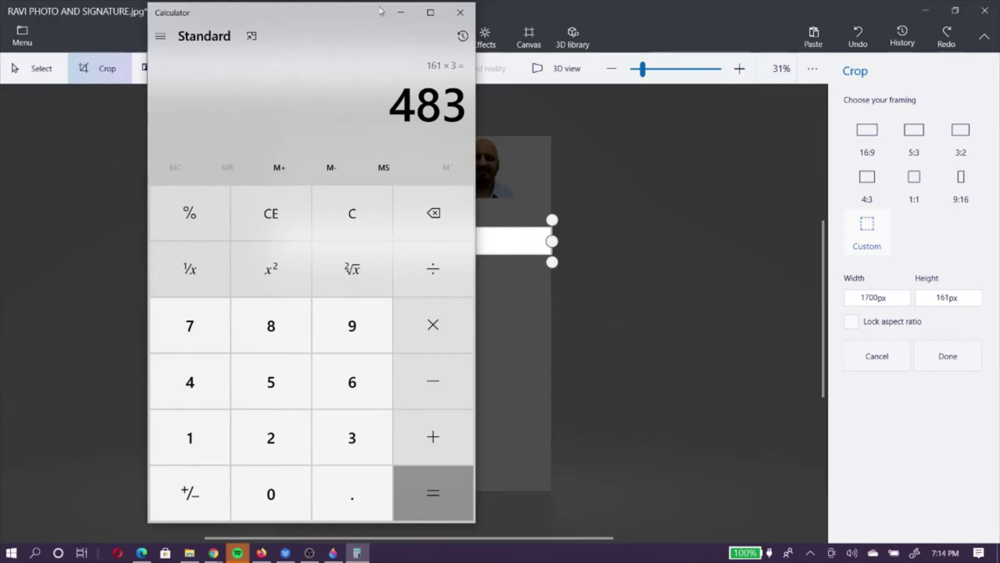
# Set the crop width to 483 px, position it over the signature, and apply the crop.
pyautogui.click(460, 12)
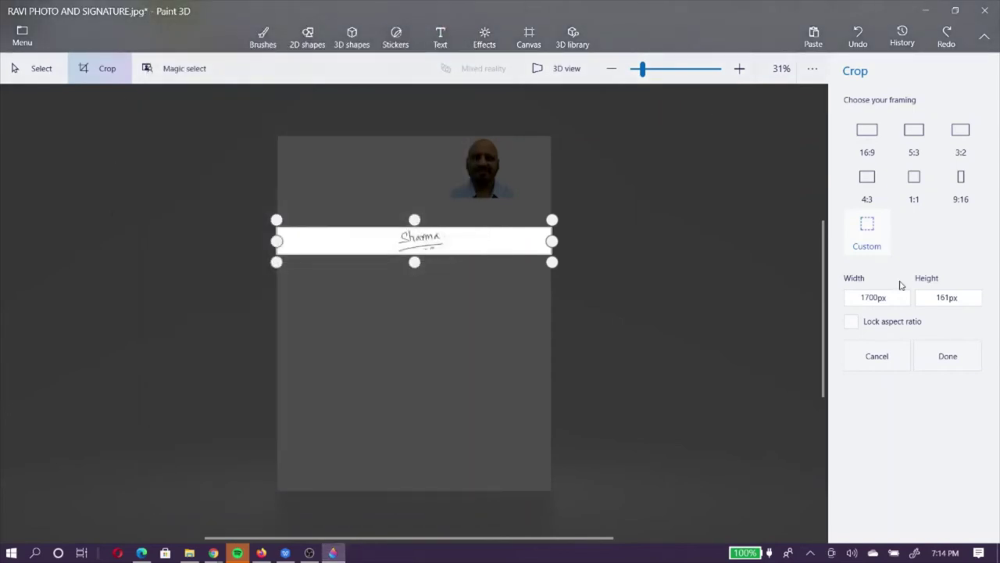
pyautogui.click(872, 297)
pyautogui.doubleClick(870, 298)
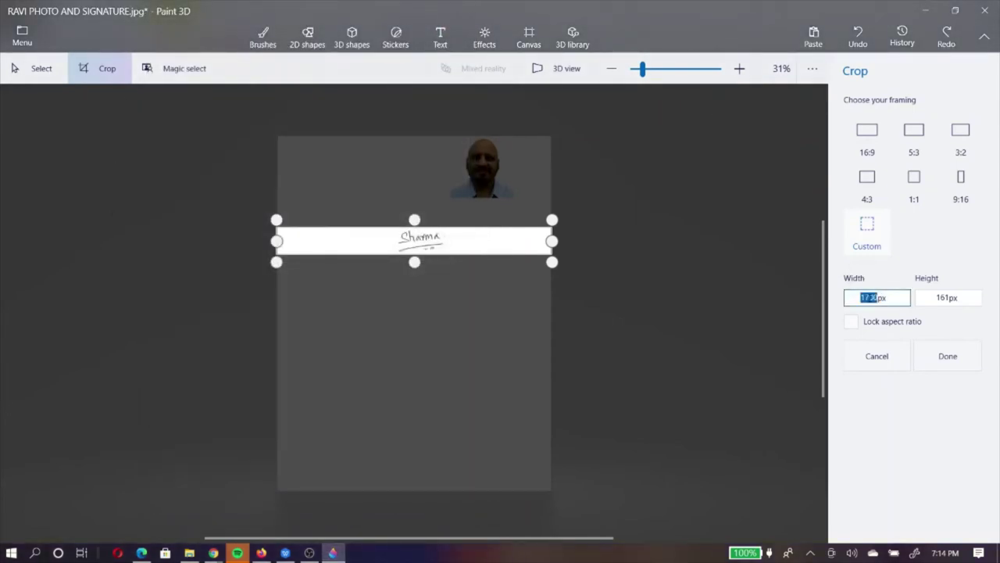
pyautogui.write('14')
pyautogui.press('Tab')
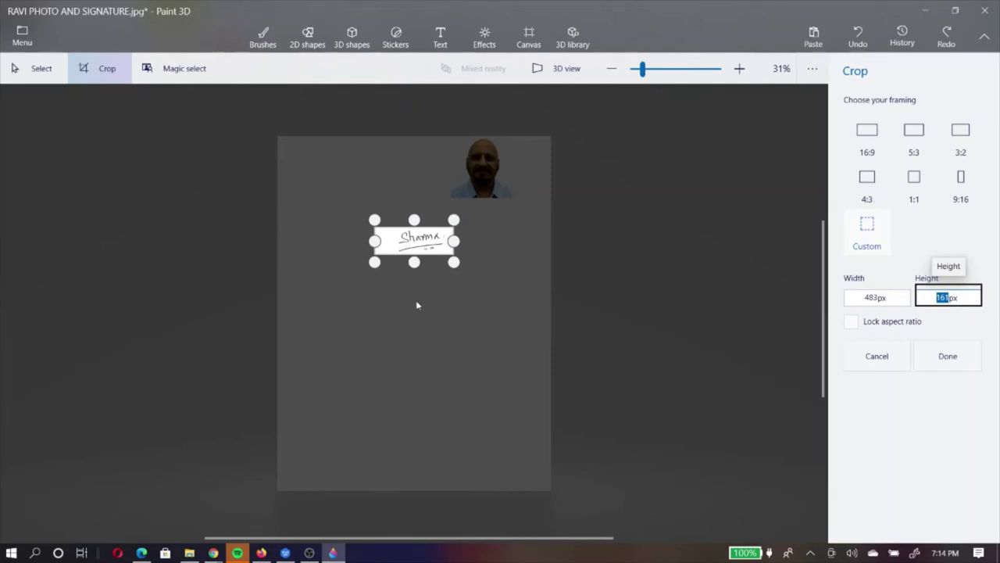
pyautogui.moveTo(398, 237)
pyautogui.mouseDown()
pyautogui.moveTo(414, 257)
pyautogui.moveTo(431, 212)
pyautogui.moveTo(407, 241)
pyautogui.mouseUp()
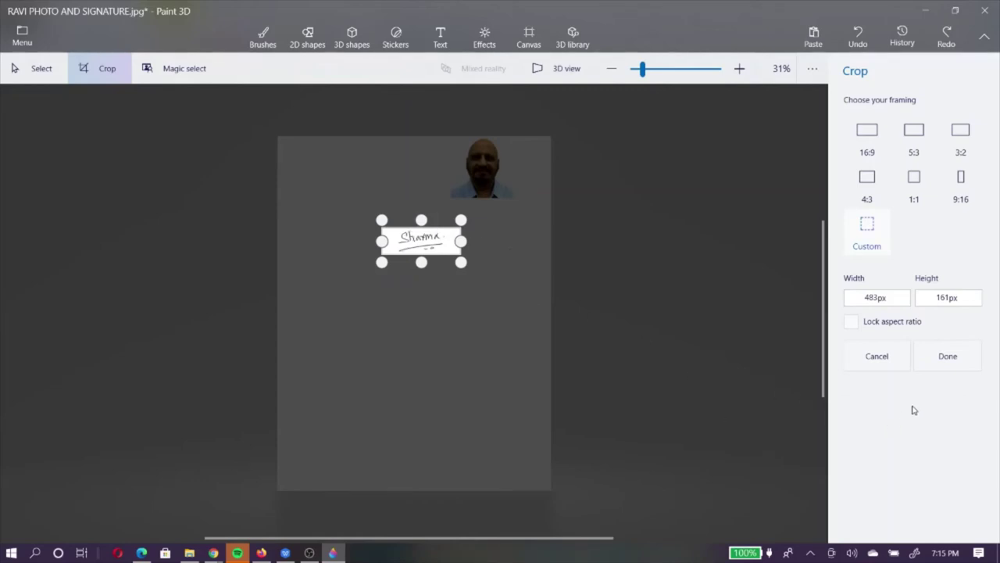
pyautogui.click(949, 364)
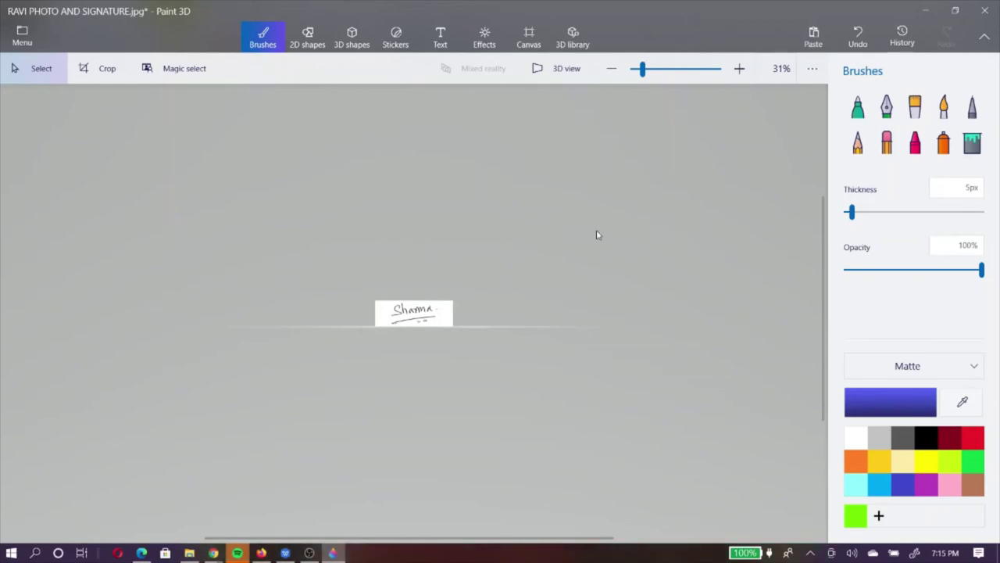
# Select the whole 483 × 161 px signature image and copy it.
pyautogui.hotkey('ctrl', 'a')
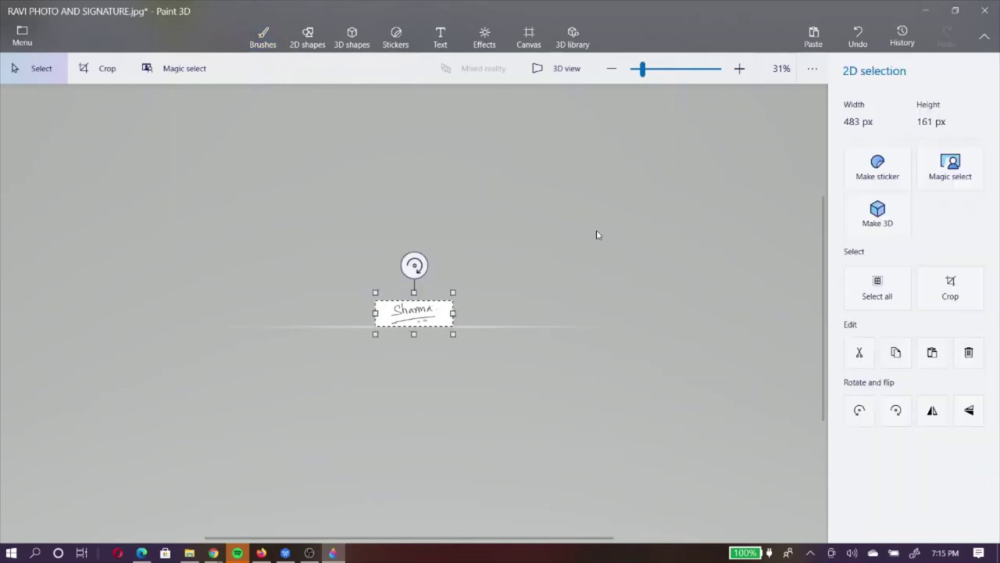
pyautogui.click(897, 354)
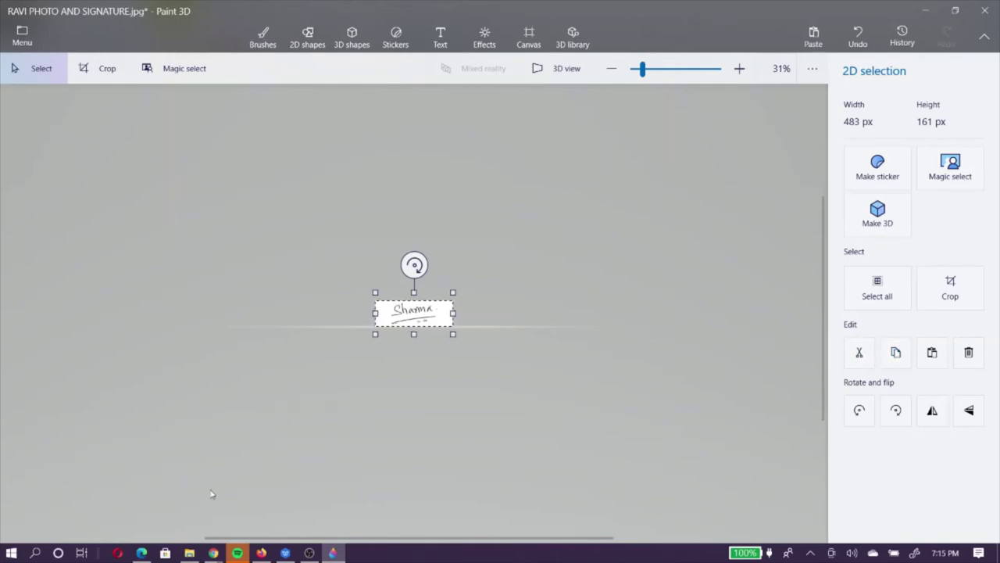
# Search for Paint and launch it.
pyautogui.click(35, 552)
pyautogui.write('p')
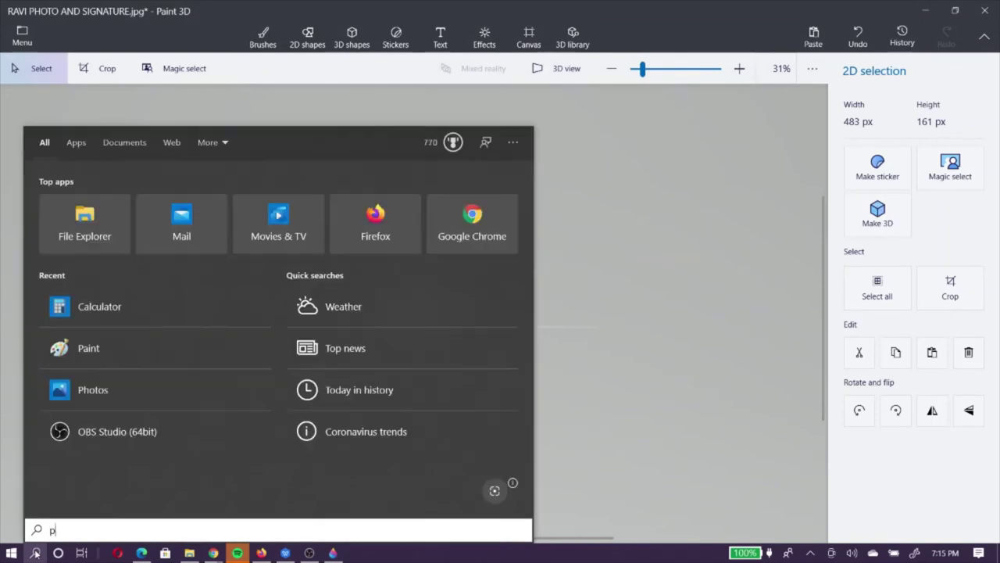
pyautogui.write('aint')
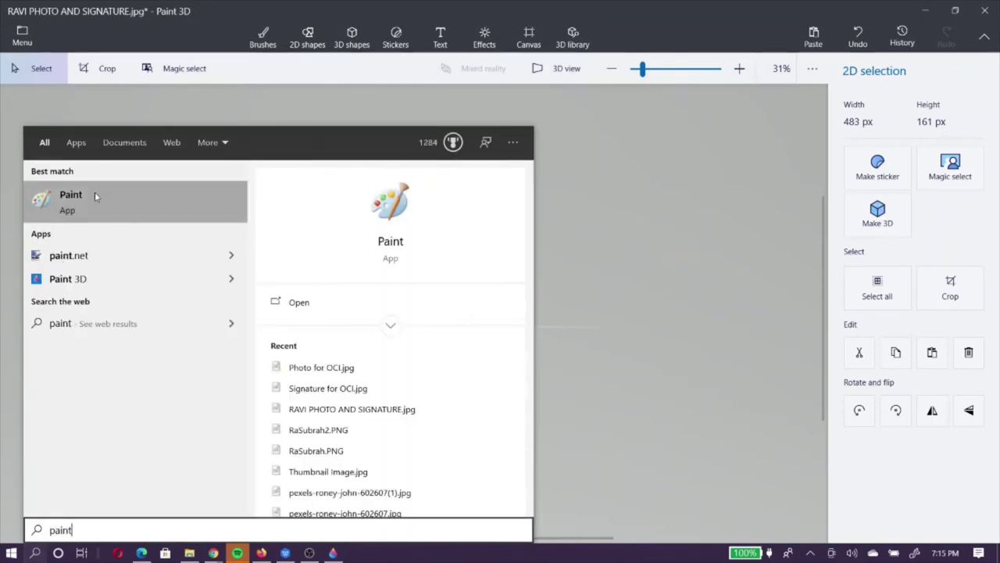
pyautogui.click(94, 196)
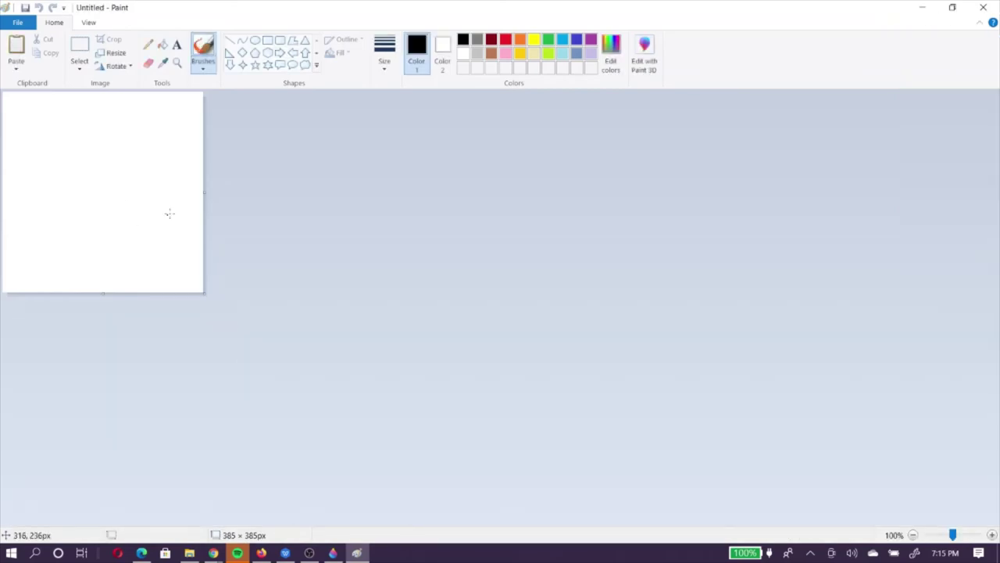
# Shrink the blank canvas and paste the copied signature, giving a 483 × 161 px image.
pyautogui.moveTo(204, 192); pyautogui.dragTo(93, 172)
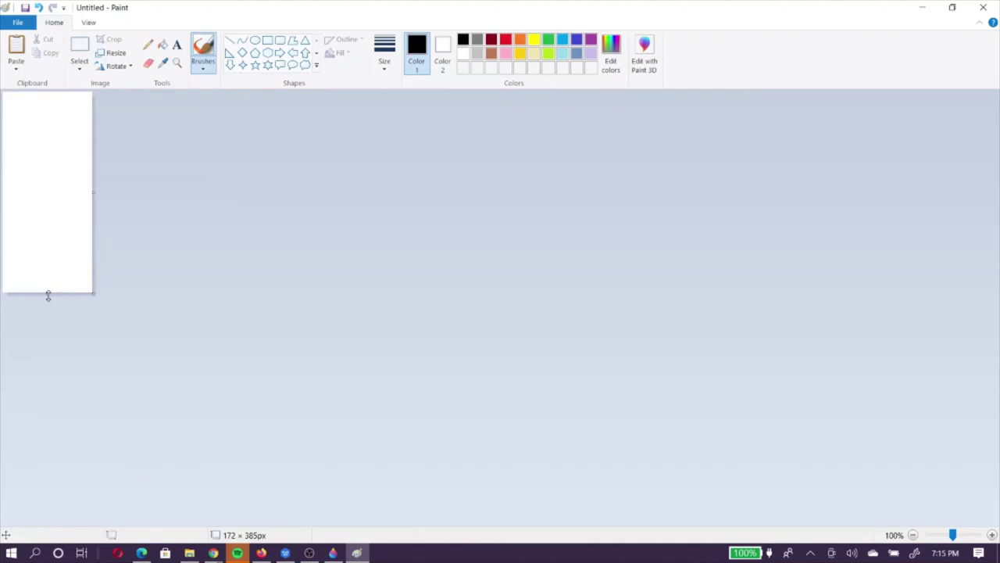
pyautogui.moveTo(48, 296); pyautogui.dragTo(70, 148)
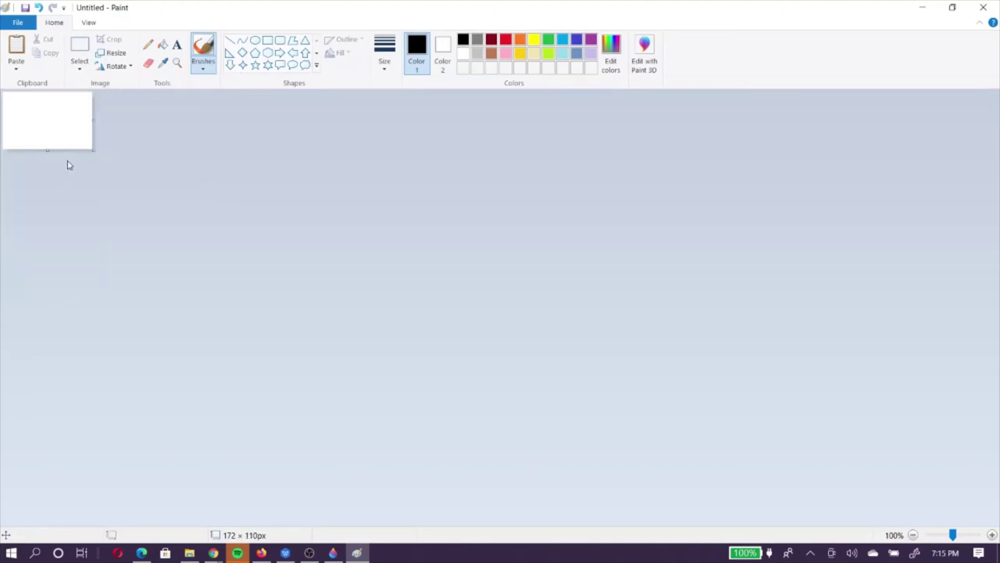
pyautogui.click(28, 141)
pyautogui.hotkey('ctrl', 'z')
pyautogui.click(16, 48)
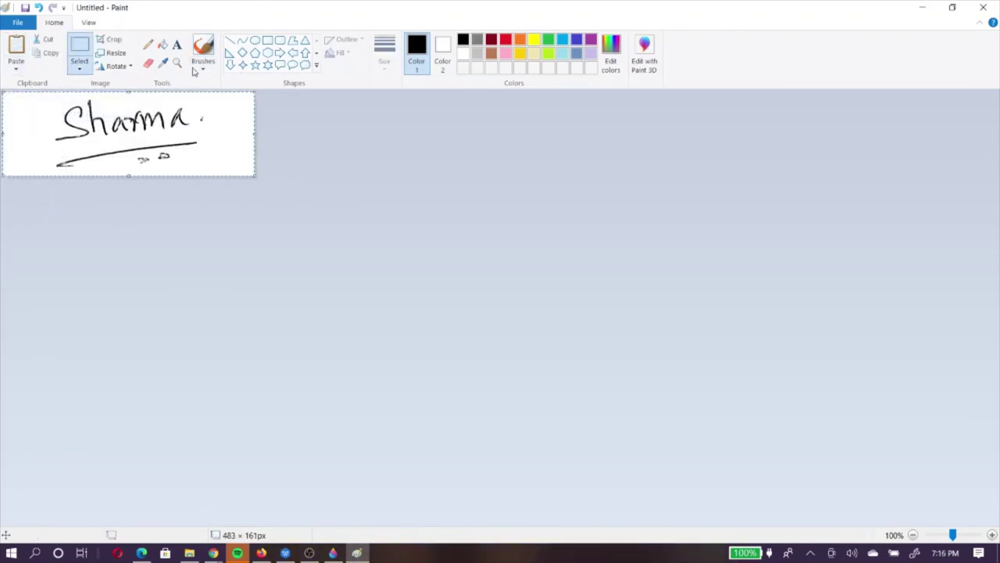
pyautogui.click(177, 274)
# Show Resize and Skew in pixels, reading 483 horizontal by 161 vertical.
pyautogui.click(114, 53)
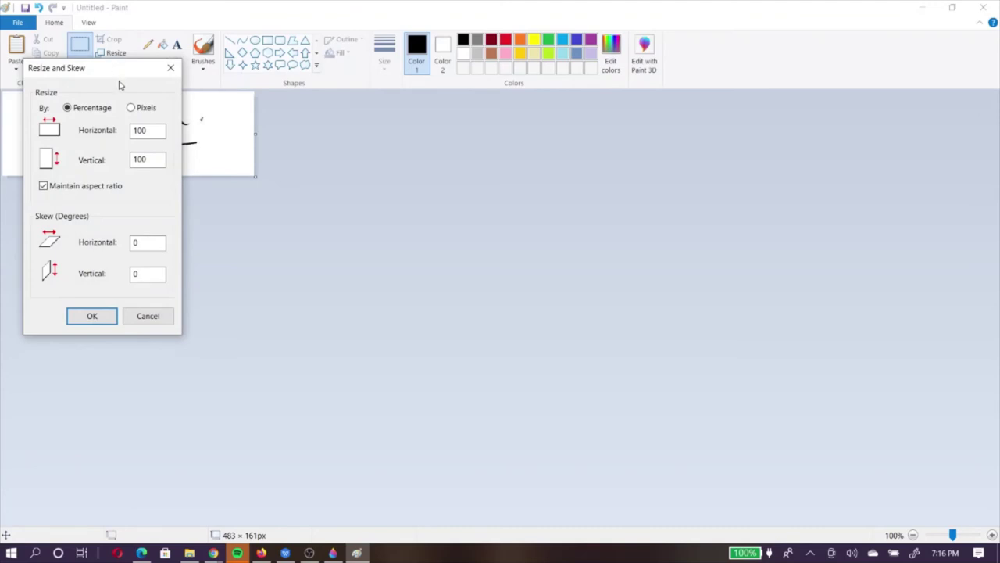
pyautogui.click(132, 109)
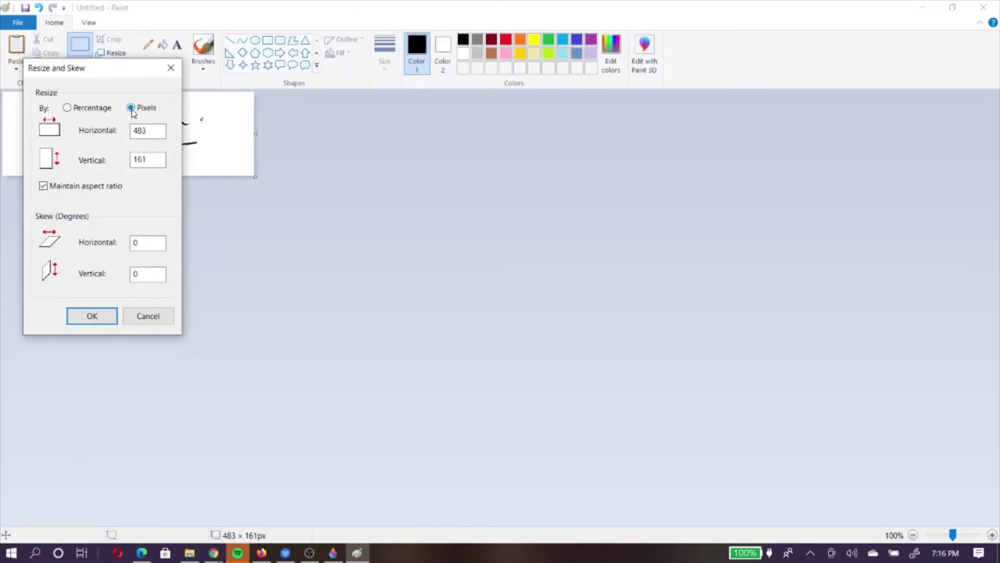
# Replace the 161 vertical pixel value with 325, keeping aspect ratio.
pyautogui.click(148, 159)
pyautogui.doubleClick(148, 160)
pyautogui.click(149, 161)
pyautogui.moveTo(150, 160); pyautogui.dragTo(137, 160)
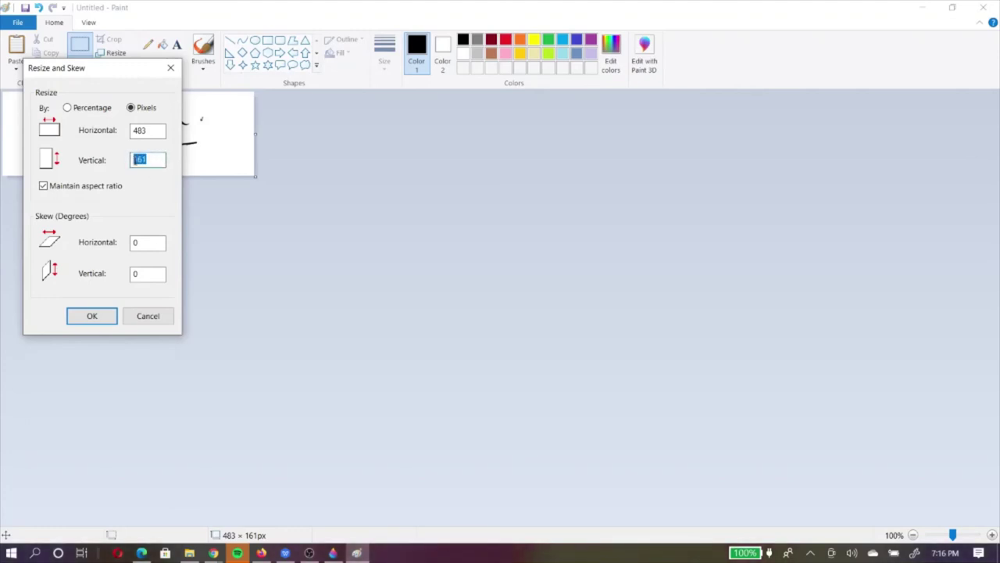
pyautogui.write('325')
pyautogui.press('Tab')
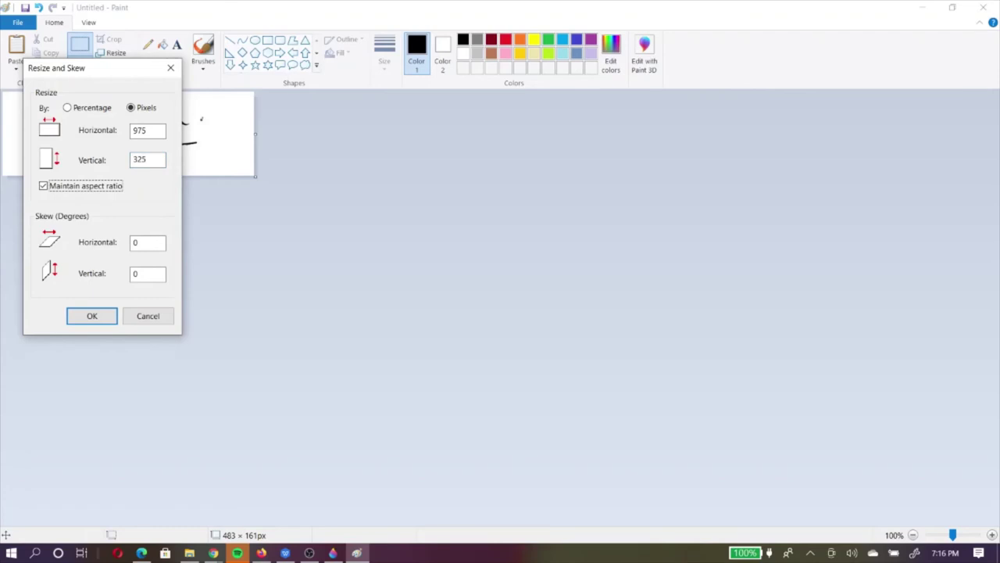
# Try vertical values 290 and 161, then enter 110.
pyautogui.click(152, 159)
pyautogui.write('290')
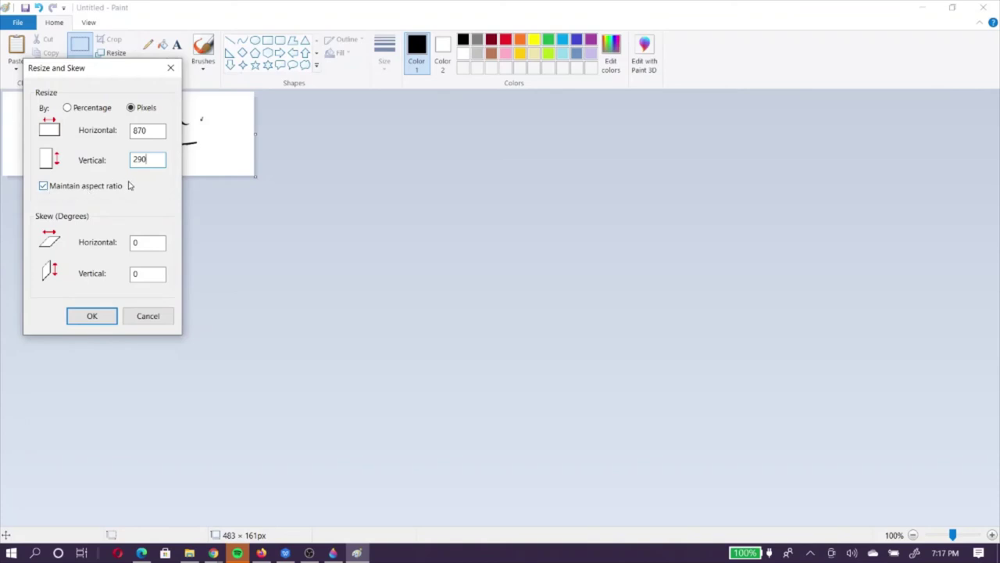
pyautogui.press('BackSpace')
pyautogui.press('BackSpace')
pyautogui.press('BackSpace')
pyautogui.write('161')
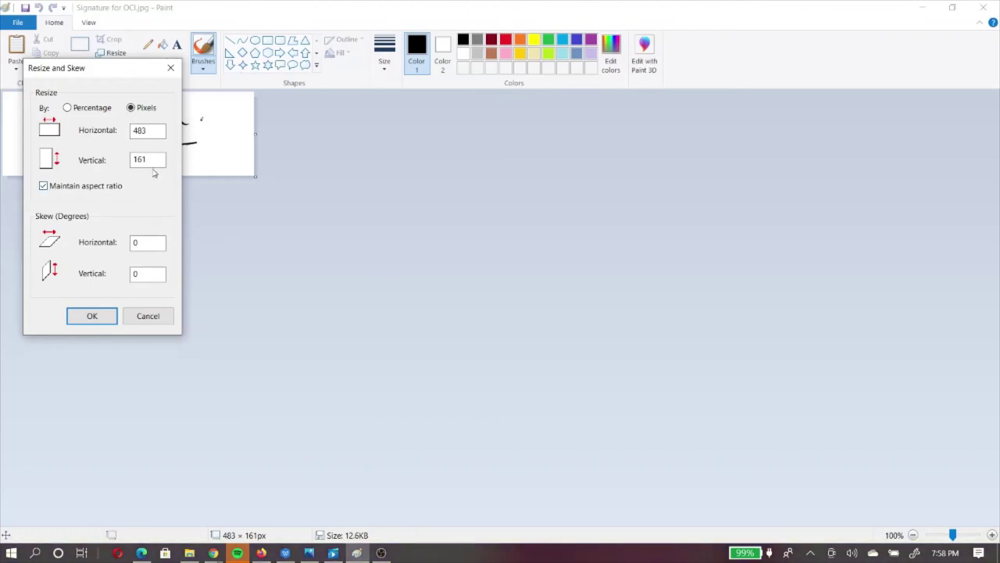
pyautogui.doubleClick(154, 158)
pyautogui.write('110')
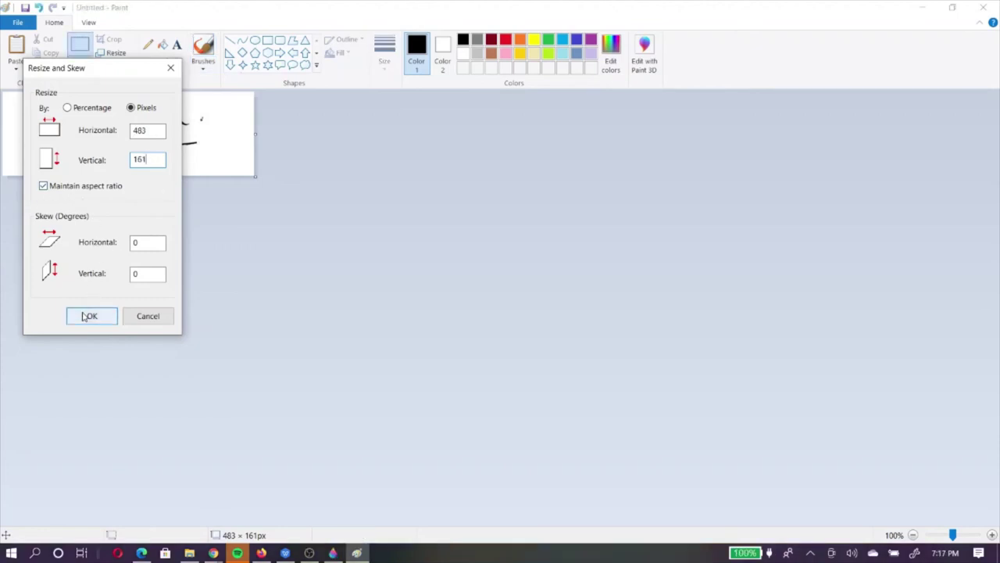
# Confirm the resize and save the signature as JPEG 'Signature for OCI'.
pyautogui.click(88, 314)
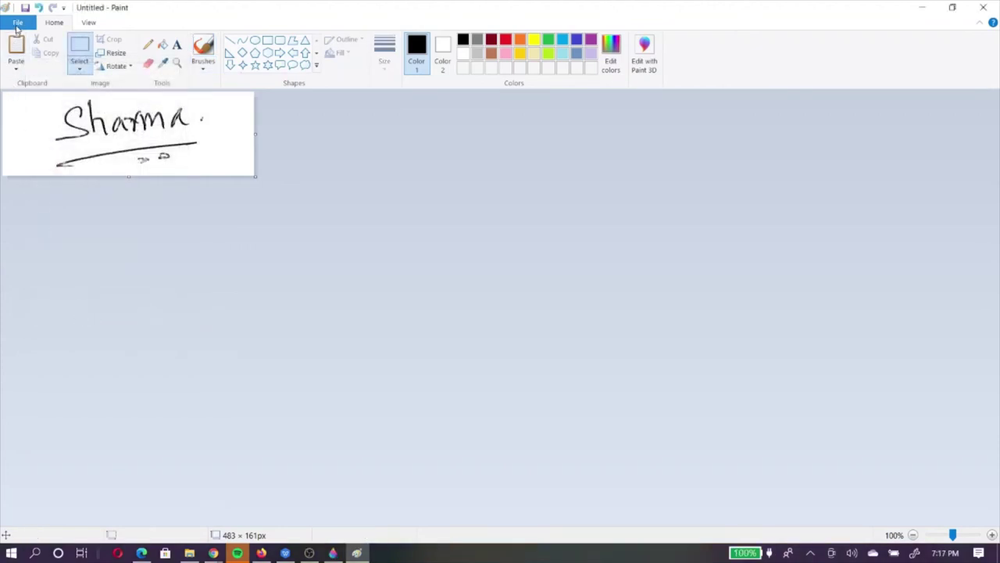
pyautogui.click(18, 24)
pyautogui.moveTo(53, 131)
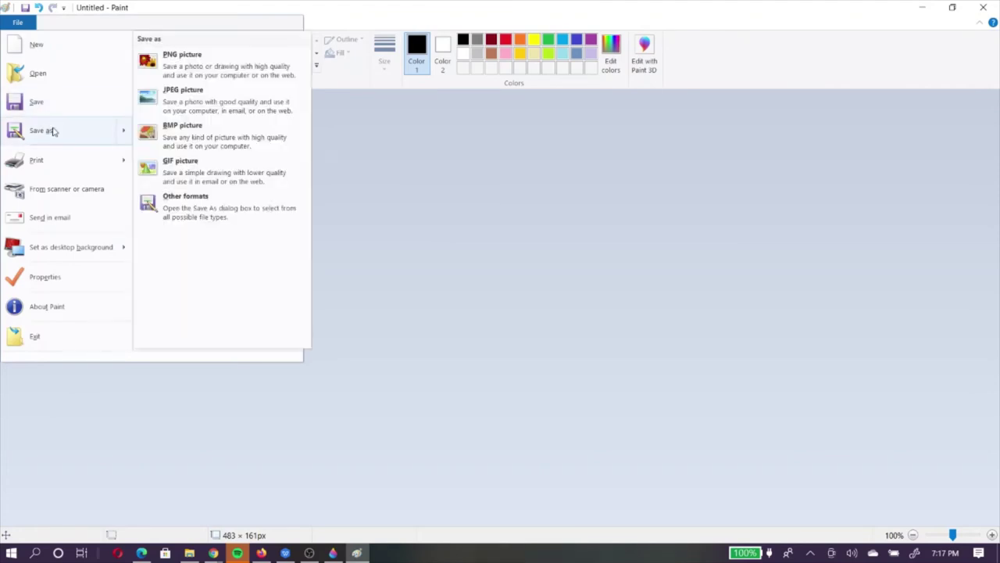
pyautogui.click(178, 105)
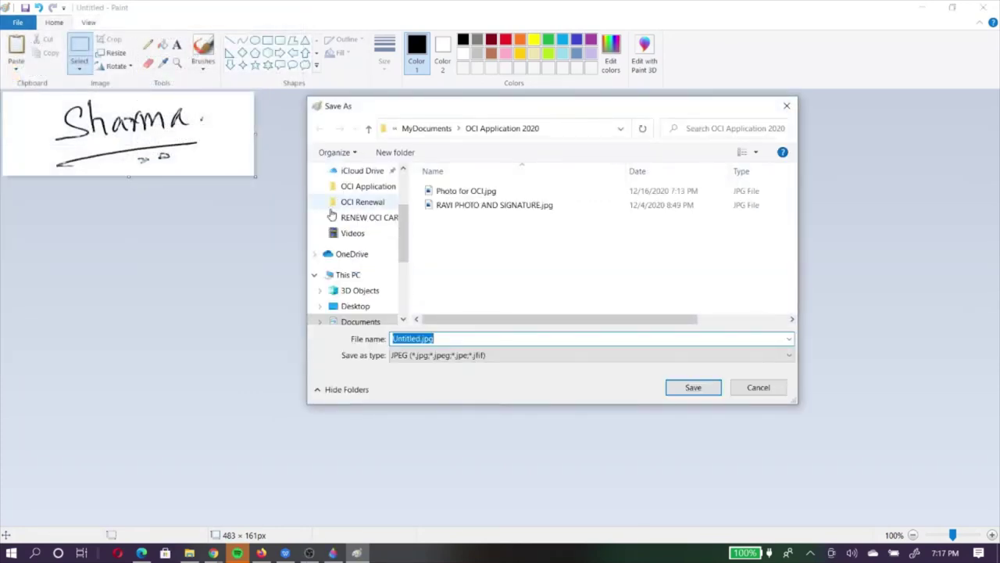
pyautogui.write('S')
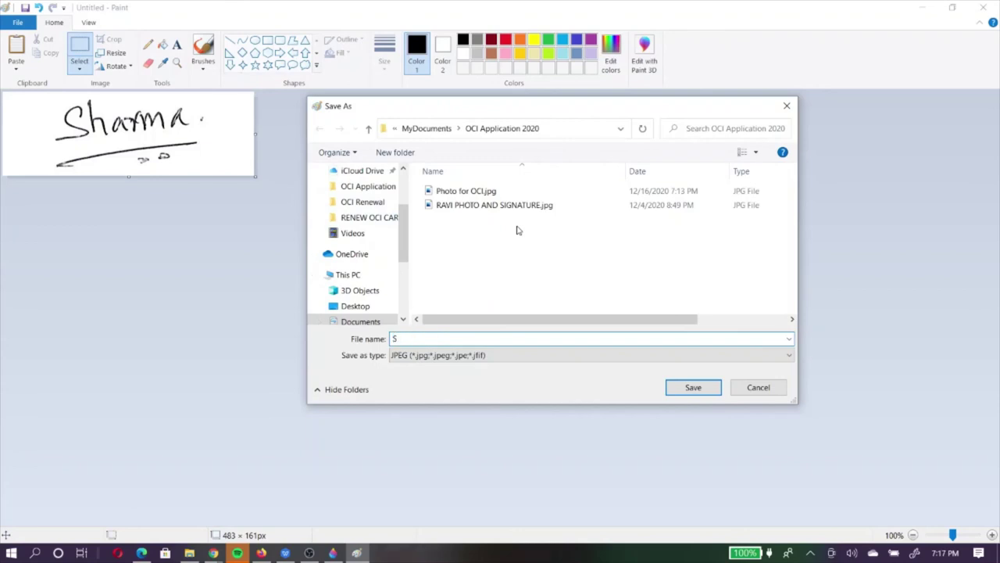
pyautogui.write('ignature for OCI')
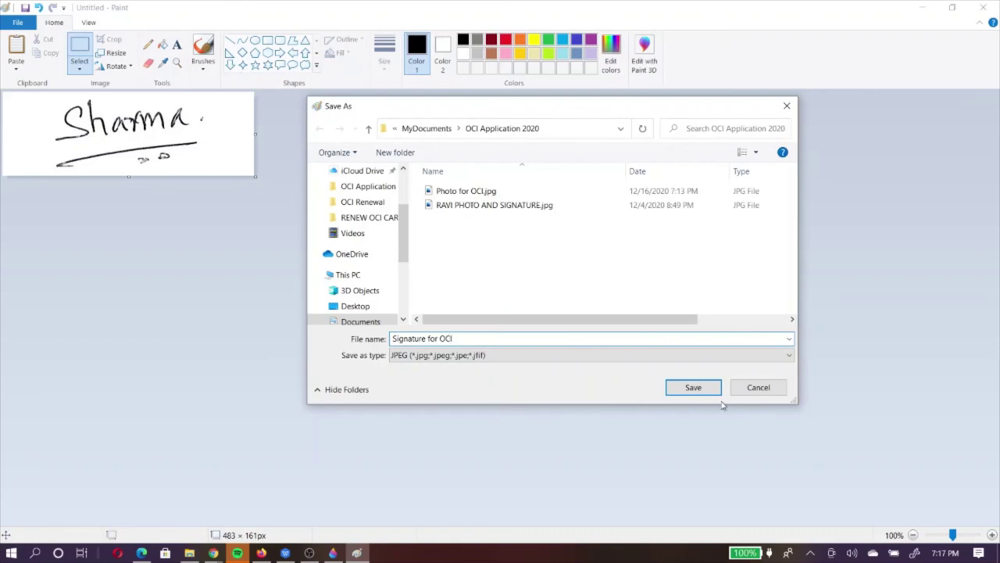
pyautogui.click(692, 387)
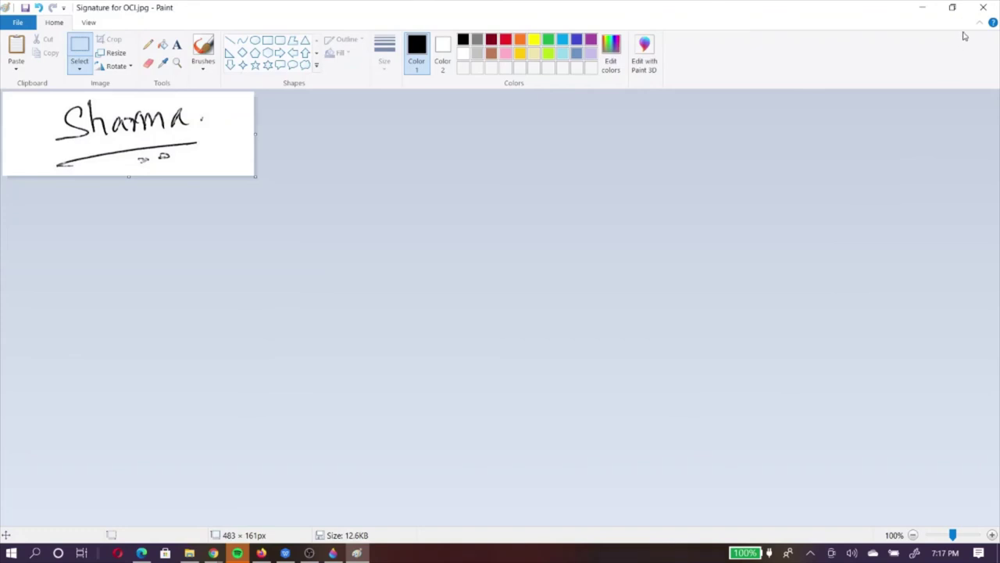
# Close Paint, then close Paint 3D to bring up its save prompt.
pyautogui.click(983, 10)
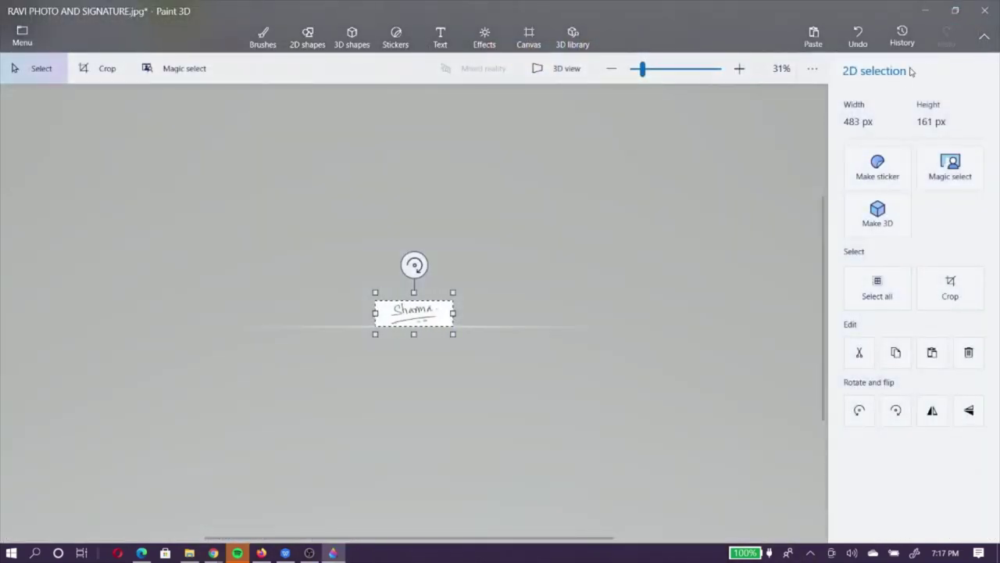
pyautogui.click(982, 11)
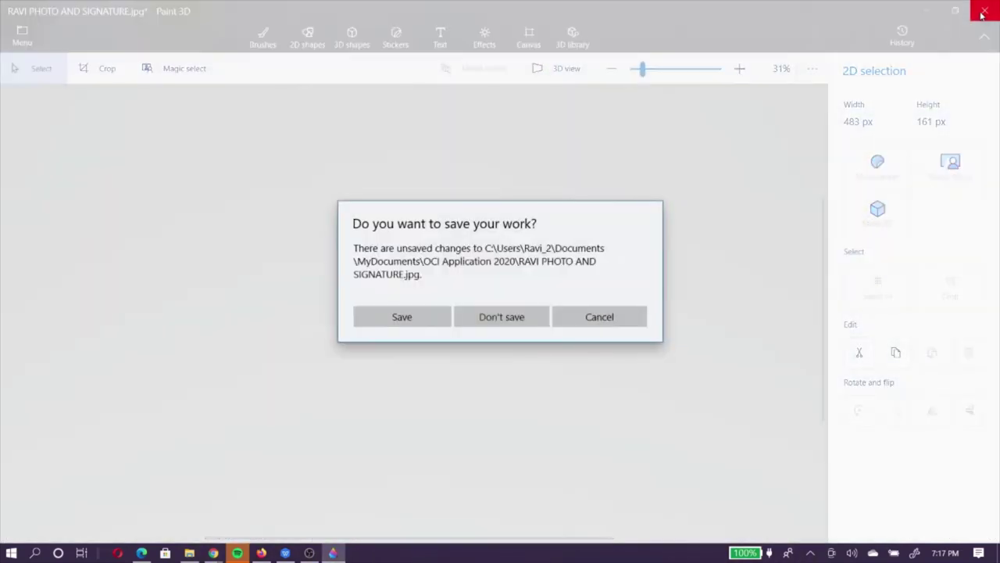